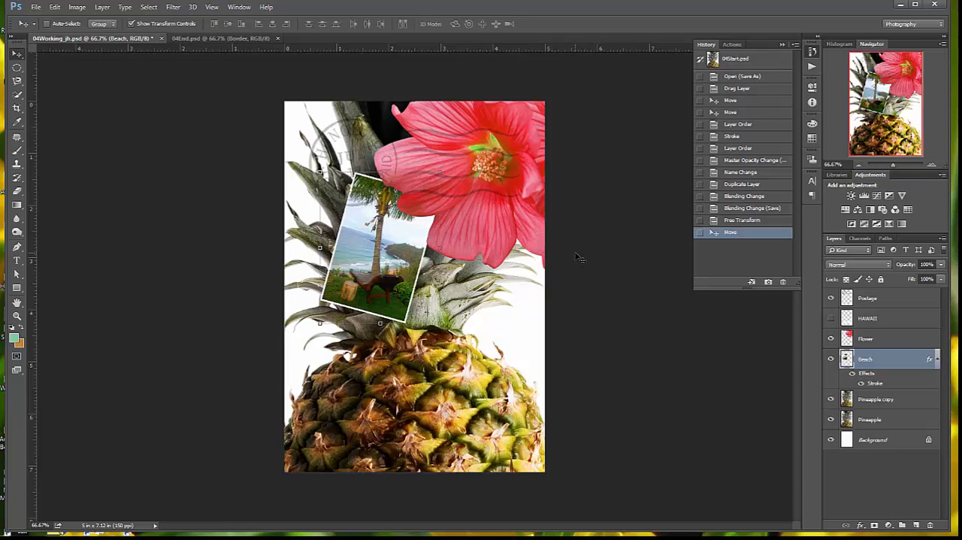
# Add a new layer directly above the Background layer and name it Clouds
pyautogui.click(884, 446)
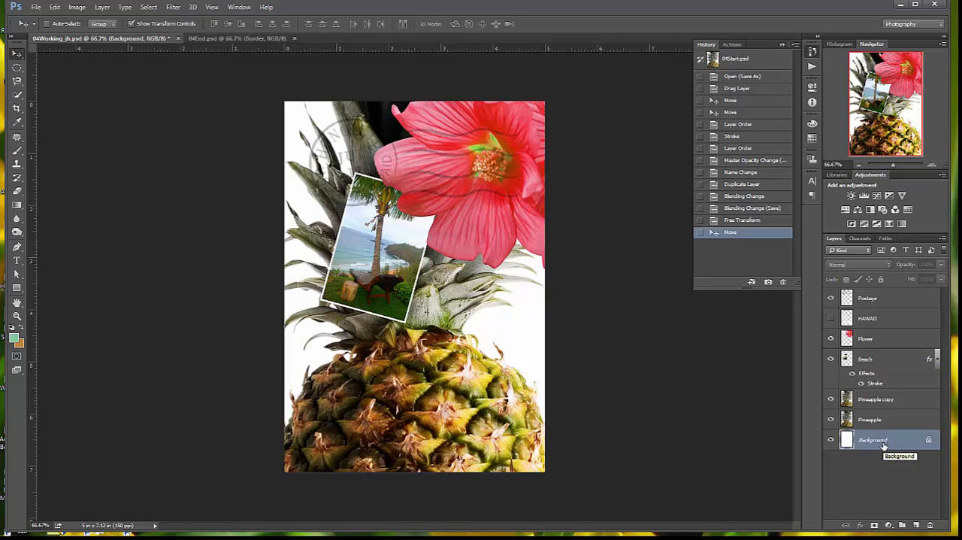
pyautogui.click(917, 525)
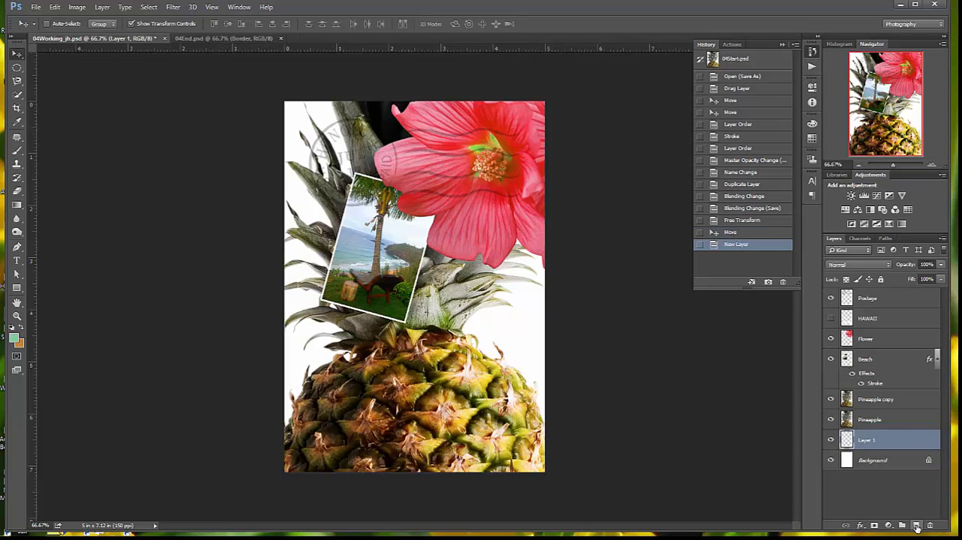
pyautogui.doubleClick(866, 439)
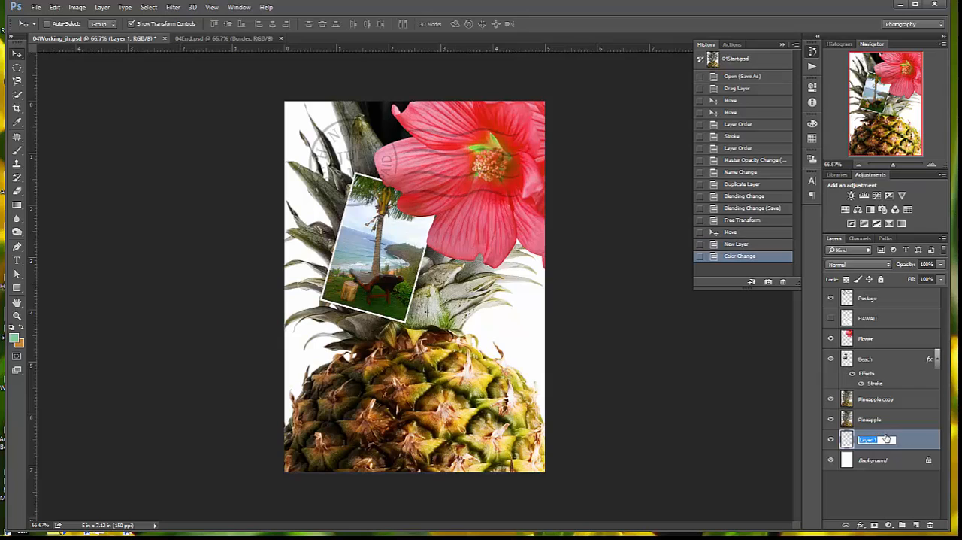
pyautogui.write('Colour')
pyautogui.press('BackSpace')
pyautogui.write('s')
pyautogui.press('Return')
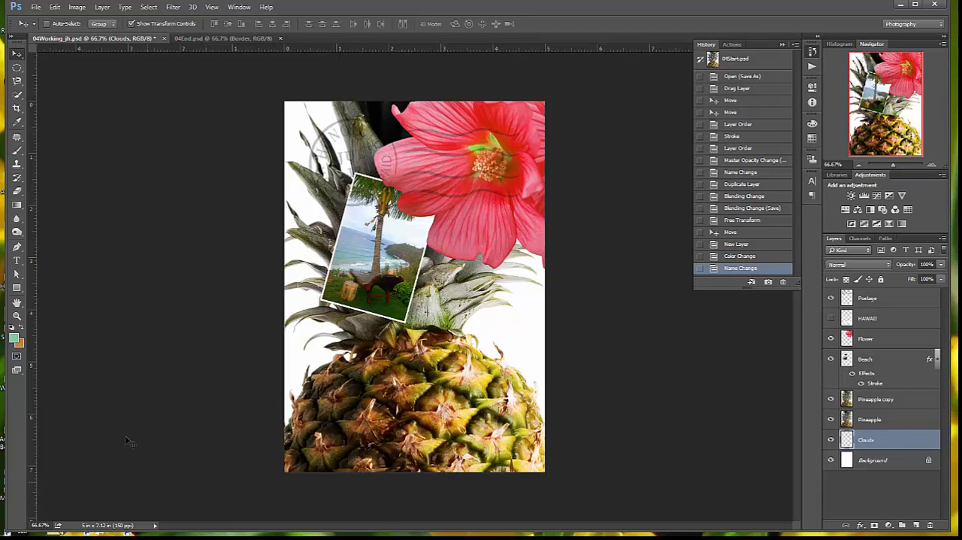
# Change the foreground color to a bright sky blue, about #56cfed
pyautogui.click(15, 341)
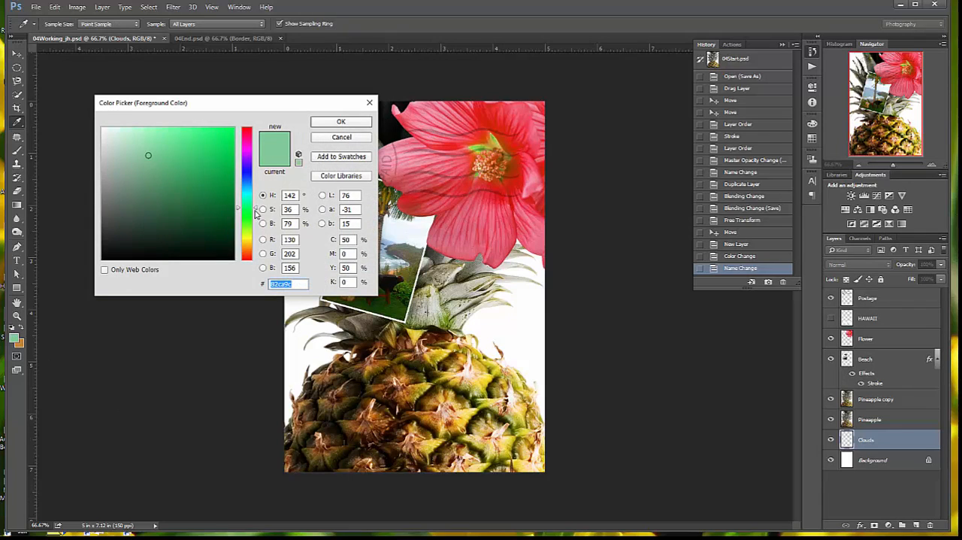
pyautogui.moveTo(255, 210); pyautogui.dragTo(256, 196)
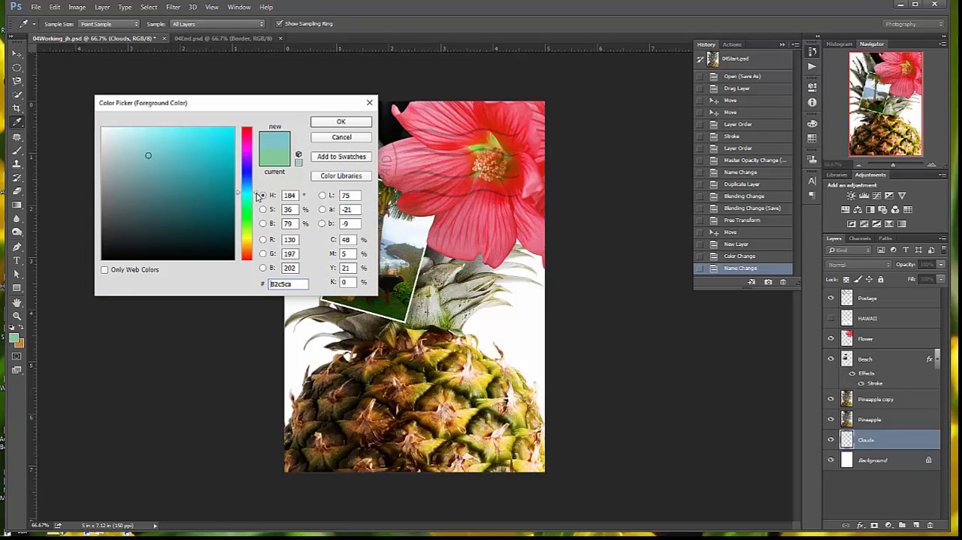
pyautogui.click(177, 146)
pyautogui.click(171, 168)
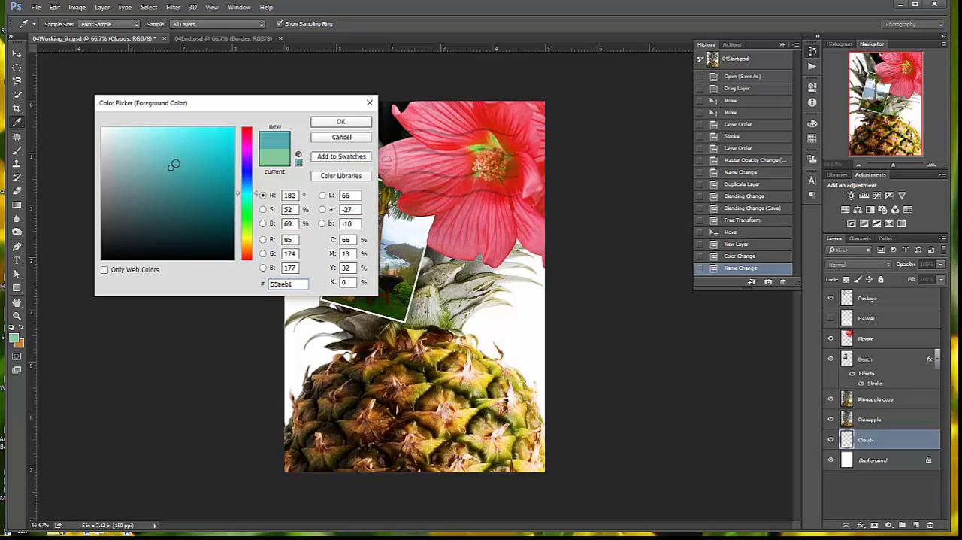
pyautogui.click(190, 148)
pyautogui.click(186, 137)
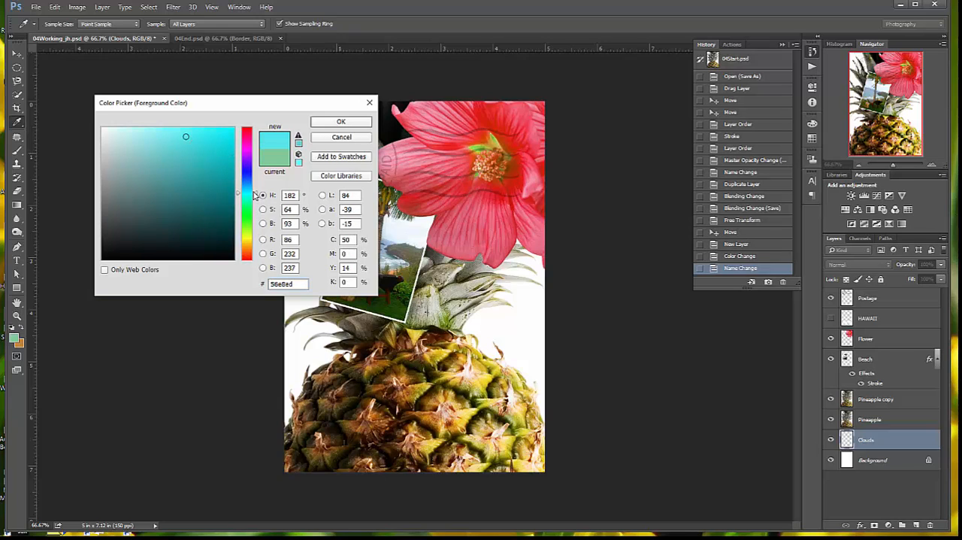
pyautogui.moveTo(258, 195); pyautogui.dragTo(256, 189)
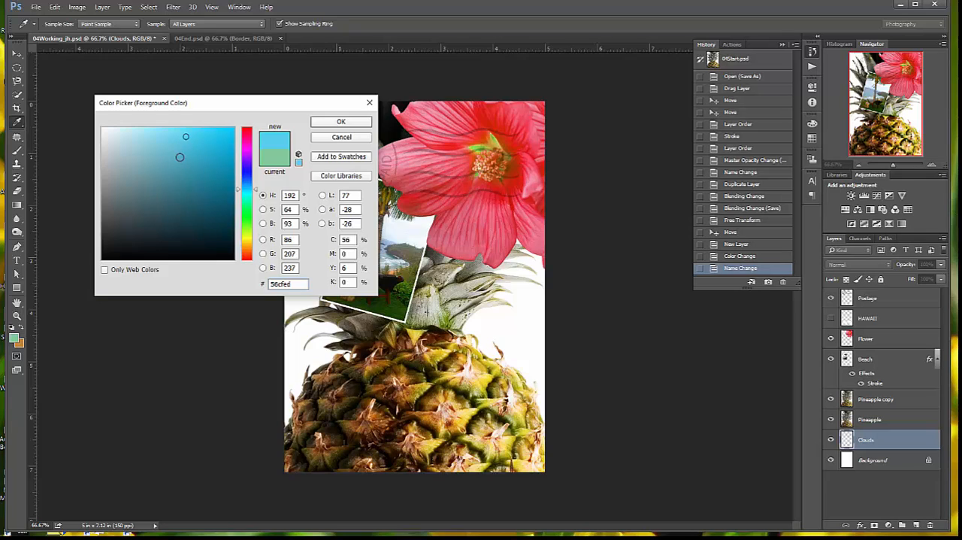
# Set the foreground color to R 48, G 140, B 180 and accept it
pyautogui.click(289, 239)
pyautogui.write('48')
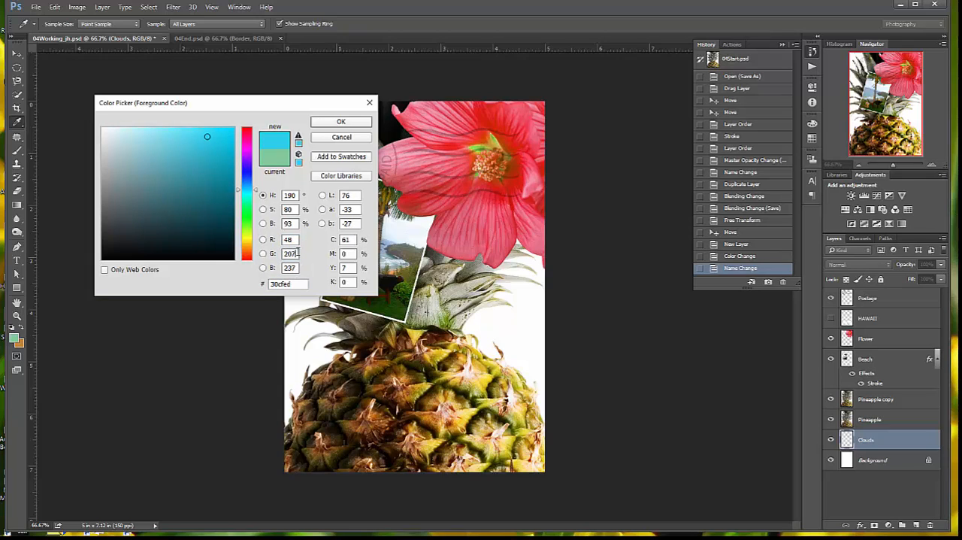
pyautogui.click(295, 253)
pyautogui.write('140')
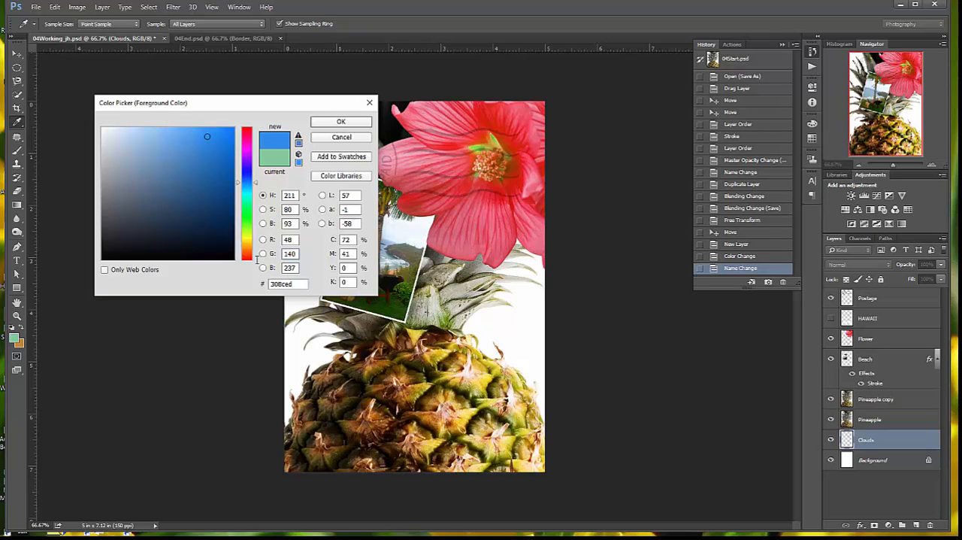
pyautogui.click(293, 267)
pyautogui.write('180')
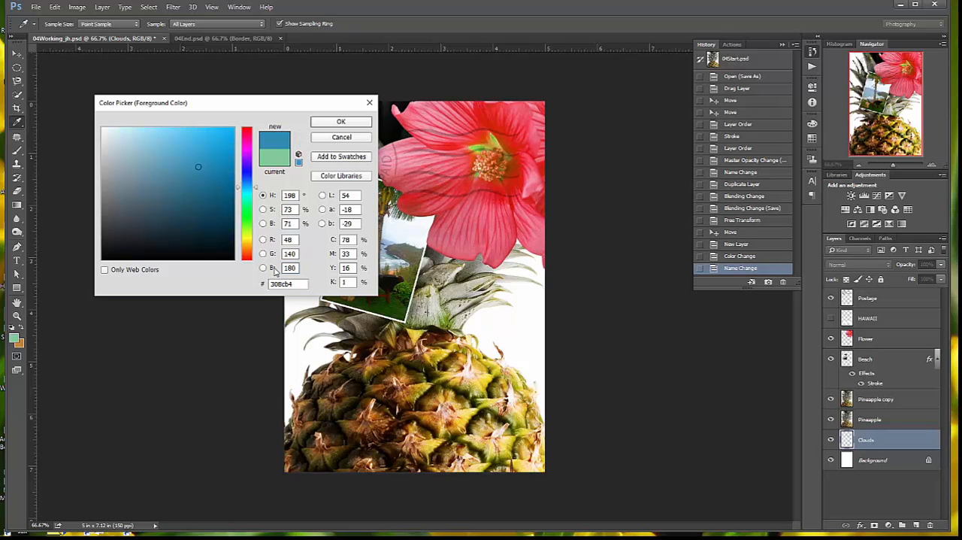
pyautogui.click(340, 122)
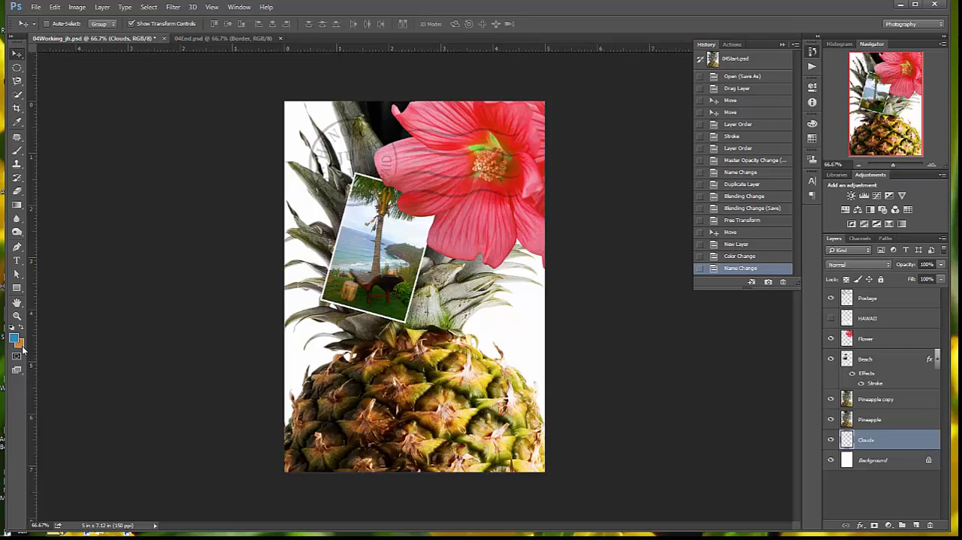
# Set the background color to near-white, #fffefd
pyautogui.click(21, 344)
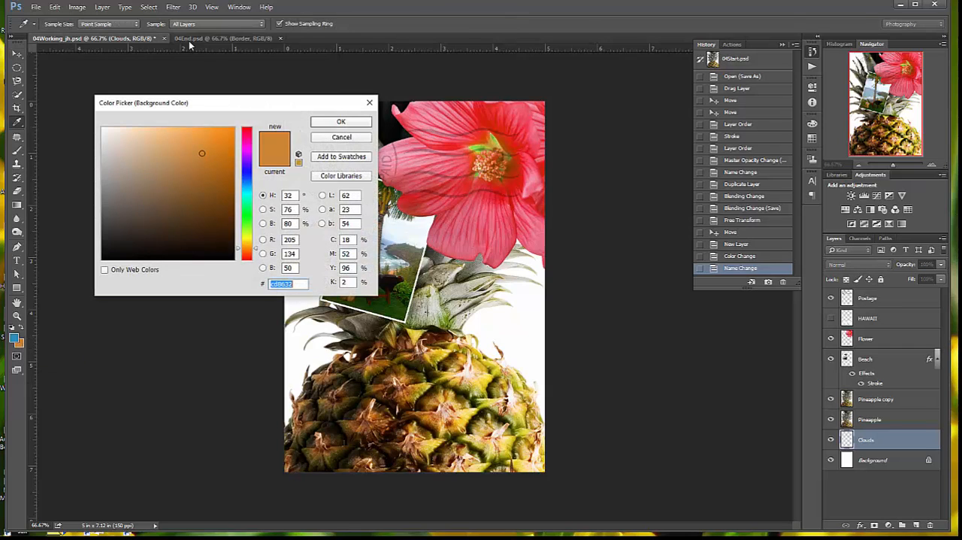
pyautogui.click(103, 128)
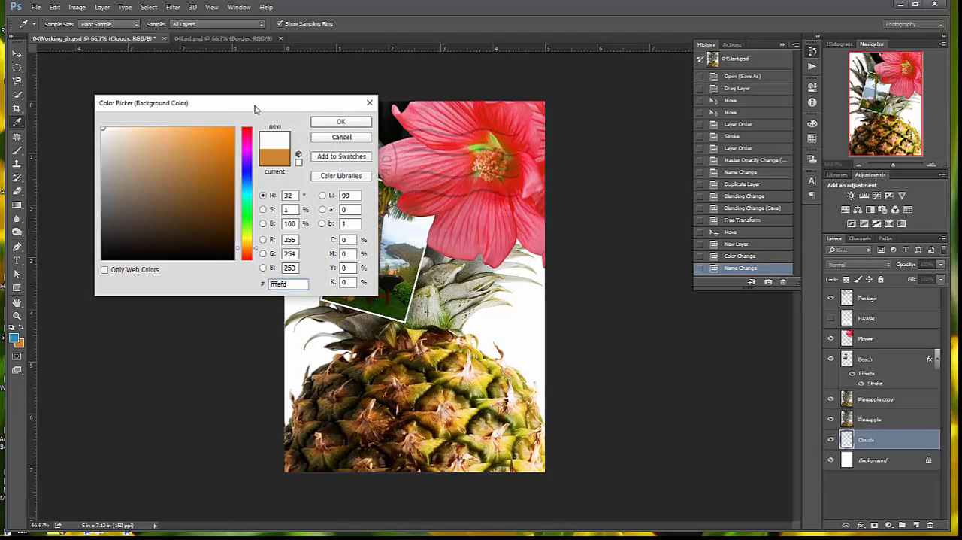
pyautogui.click(316, 121)
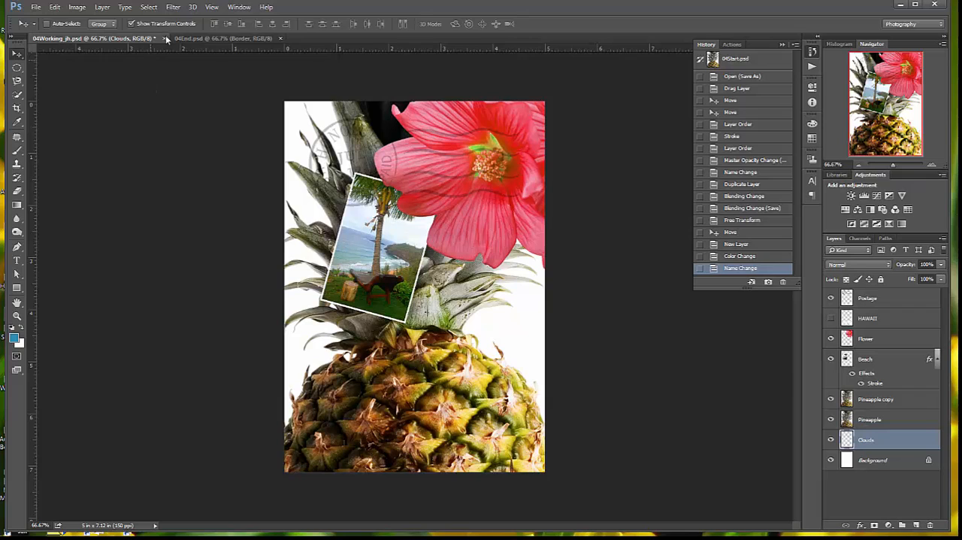
# Apply the Clouds render filter to the Clouds layer and save the document
pyautogui.click(173, 7)
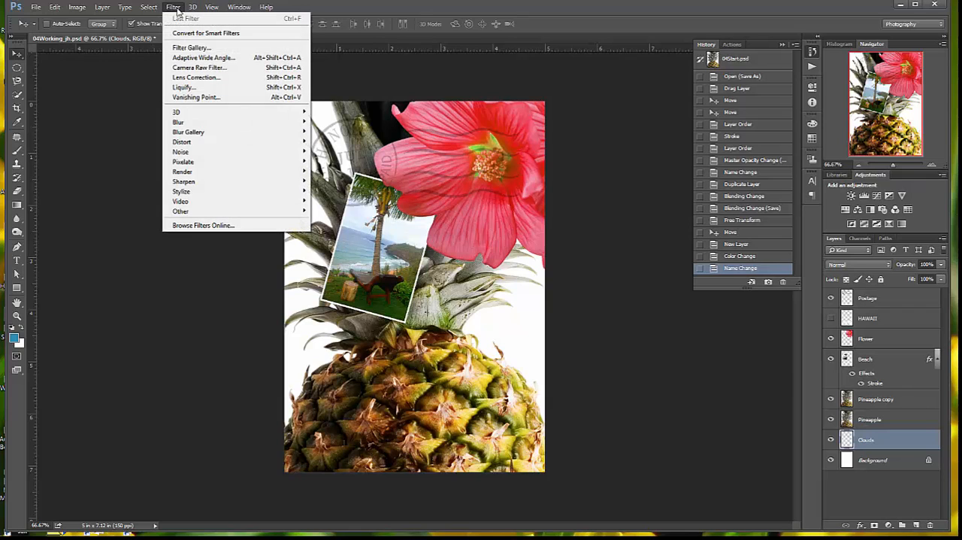
pyautogui.moveTo(178, 173)
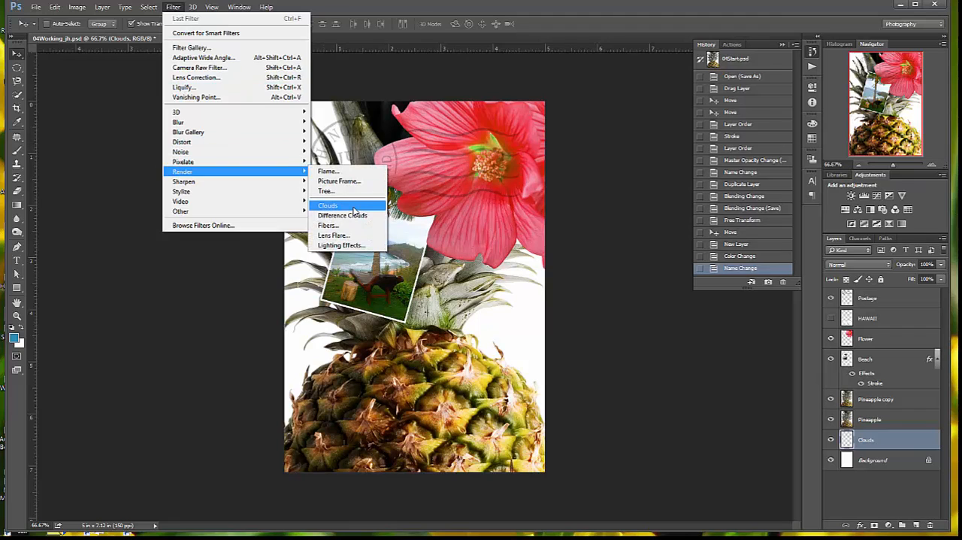
pyautogui.click(327, 205)
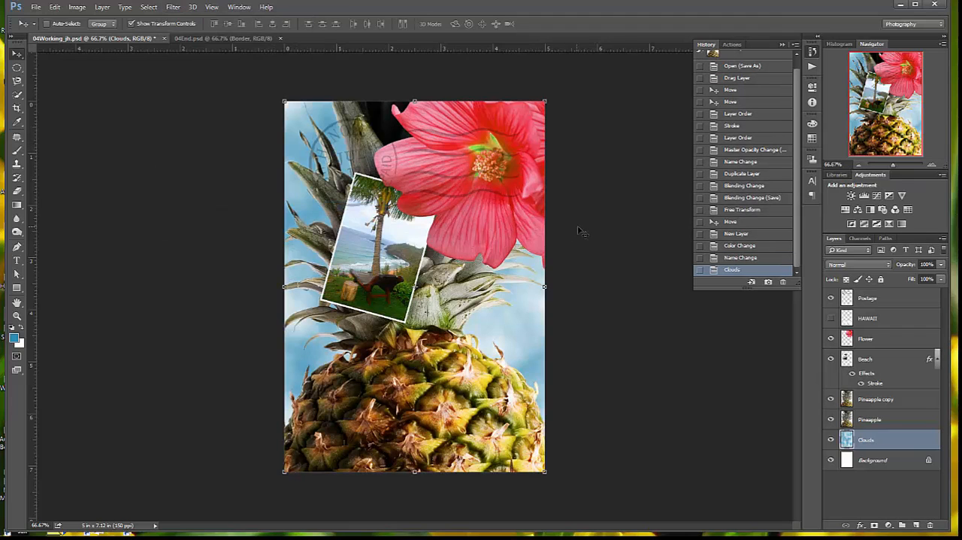
pyautogui.click(38, 9)
pyautogui.click(55, 112)
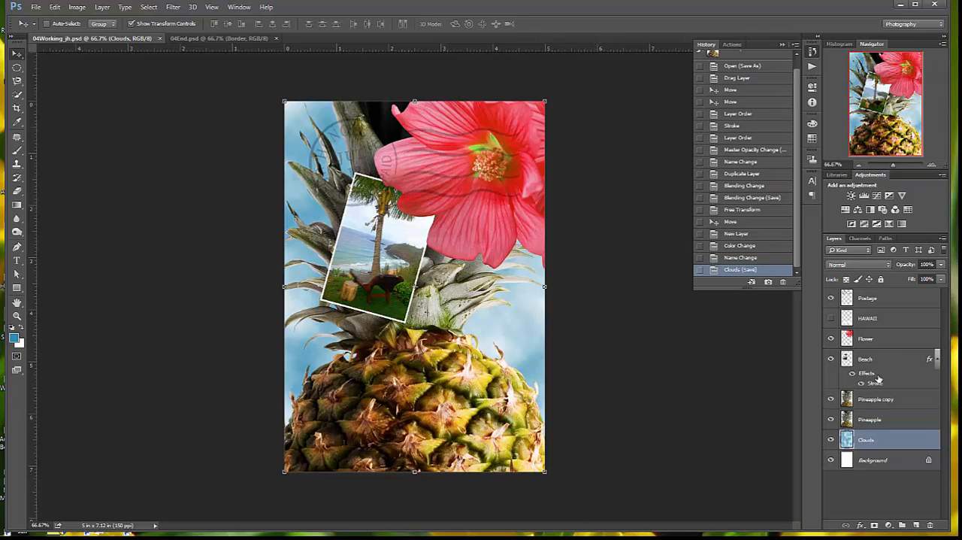
# Select the Pineapple copy layer, then open the Lesson 04 folder inside Photoshop Lessons on the Desktop in File Explorer
pyautogui.click(872, 401)
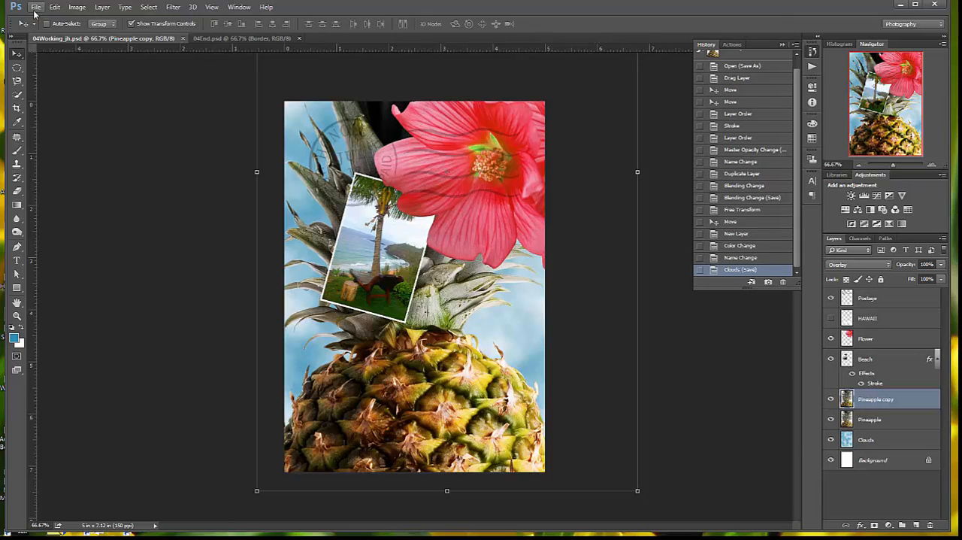
pyautogui.press('super')
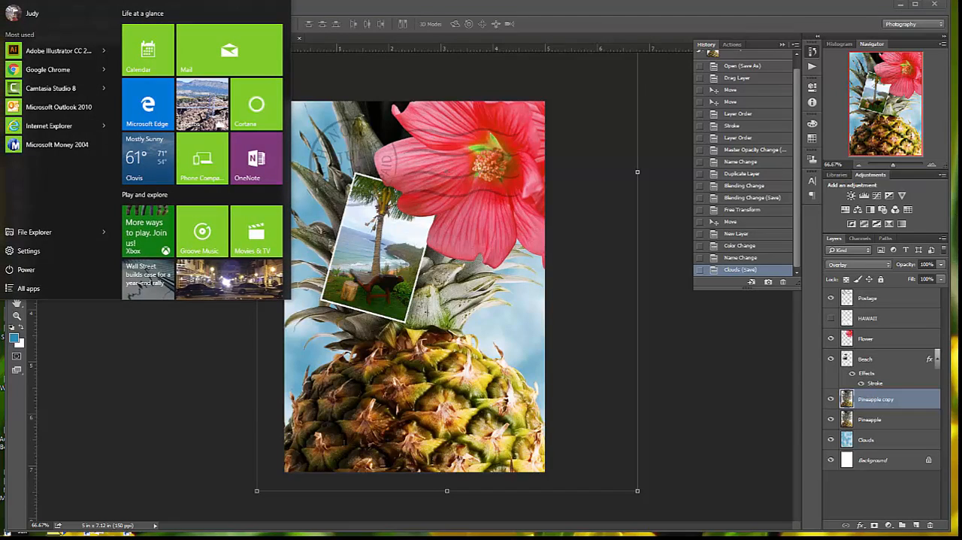
pyautogui.click(38, 230)
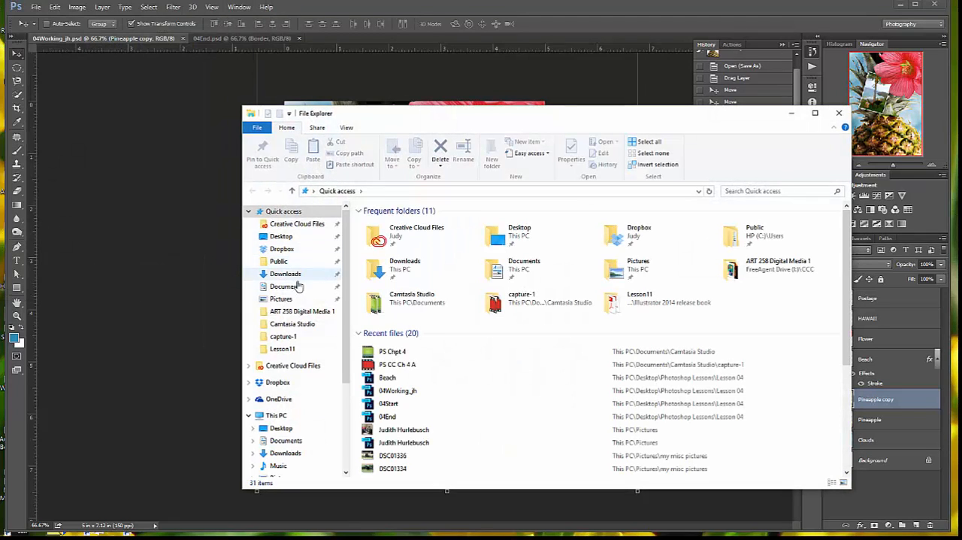
pyautogui.click(286, 237)
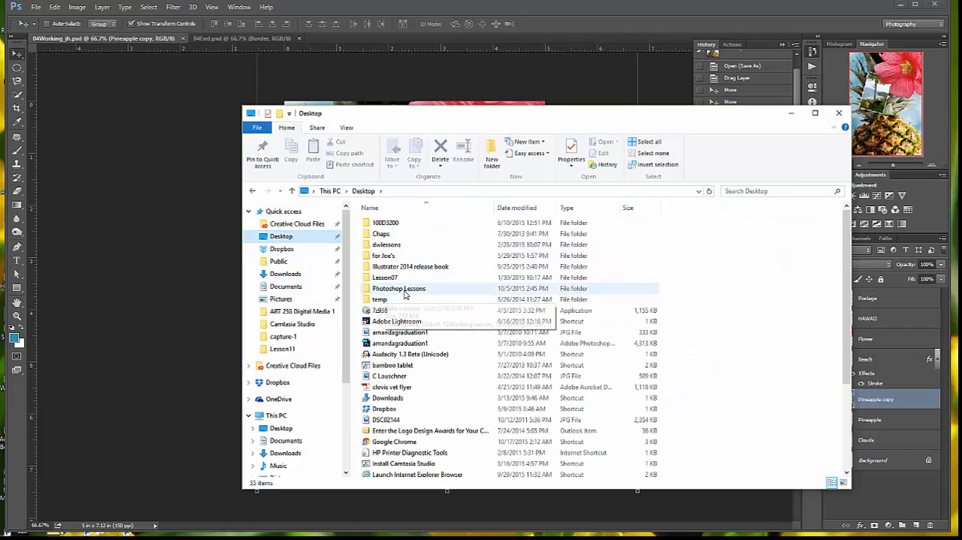
pyautogui.doubleClick(402, 289)
pyautogui.doubleClick(391, 256)
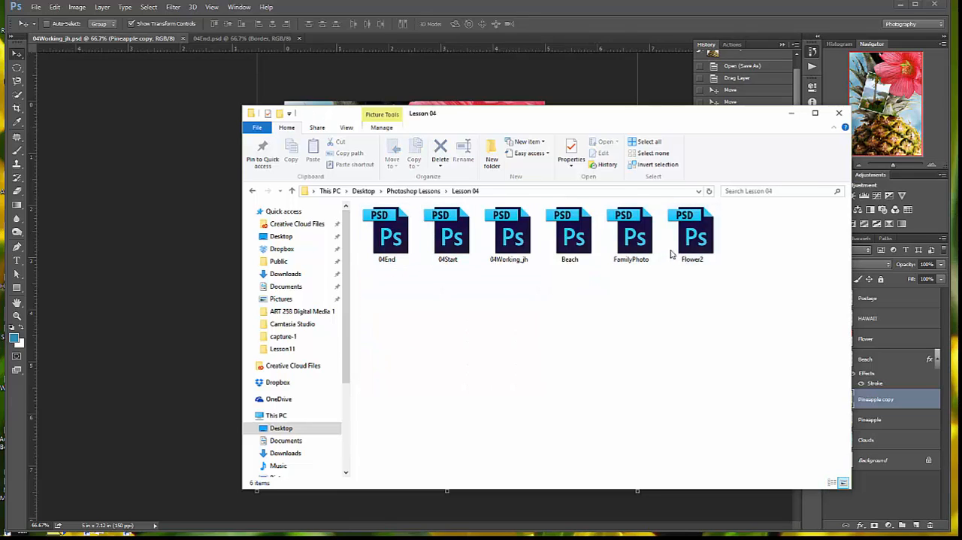
# Place the Flower2 file from the Lesson 04 folder into the 04Working_jh document, above the Pineapple copy layer
pyautogui.click(686, 242)
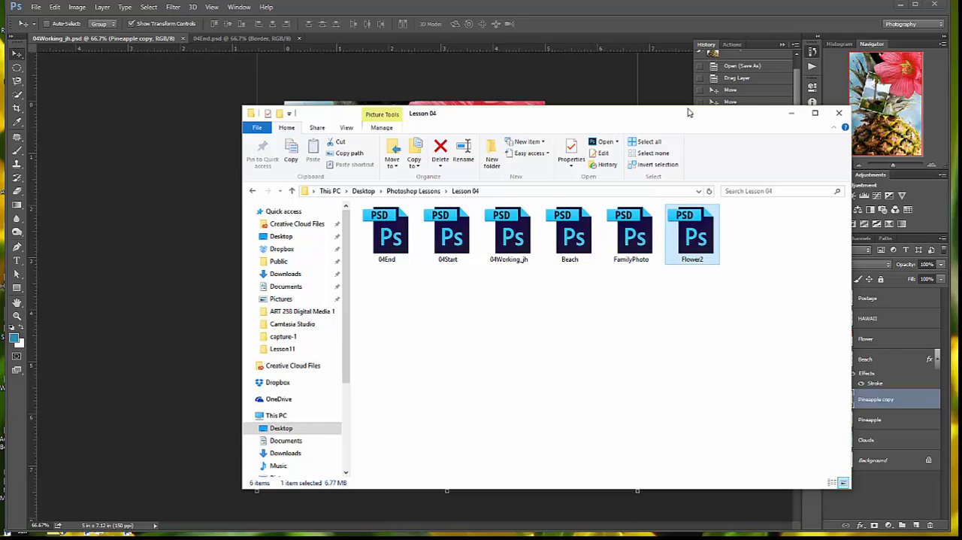
pyautogui.moveTo(651, 122); pyautogui.dragTo(467, 258)
pyautogui.moveTo(511, 376); pyautogui.dragTo(473, 232)
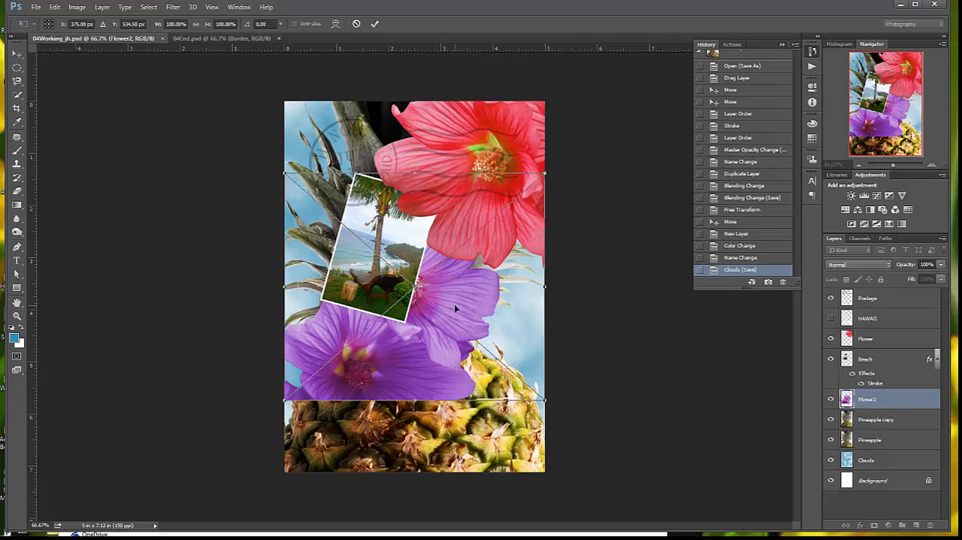
# Move the purple flower into the lower-left corner of the image, at about X 102 px, Y 992.5 px, and commit the placement
pyautogui.moveTo(456, 306); pyautogui.dragTo(377, 470)
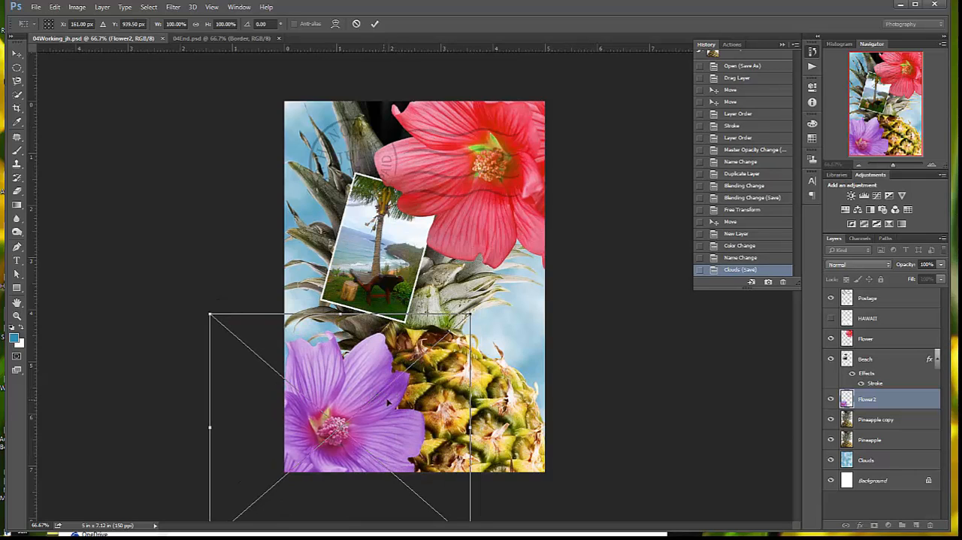
pyautogui.moveTo(391, 418); pyautogui.dragTo(374, 434)
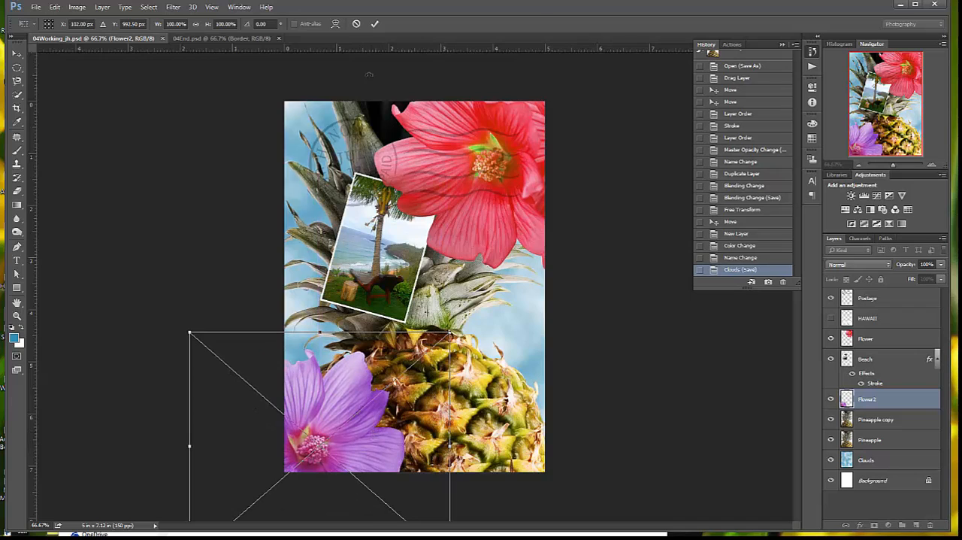
pyautogui.click(375, 24)
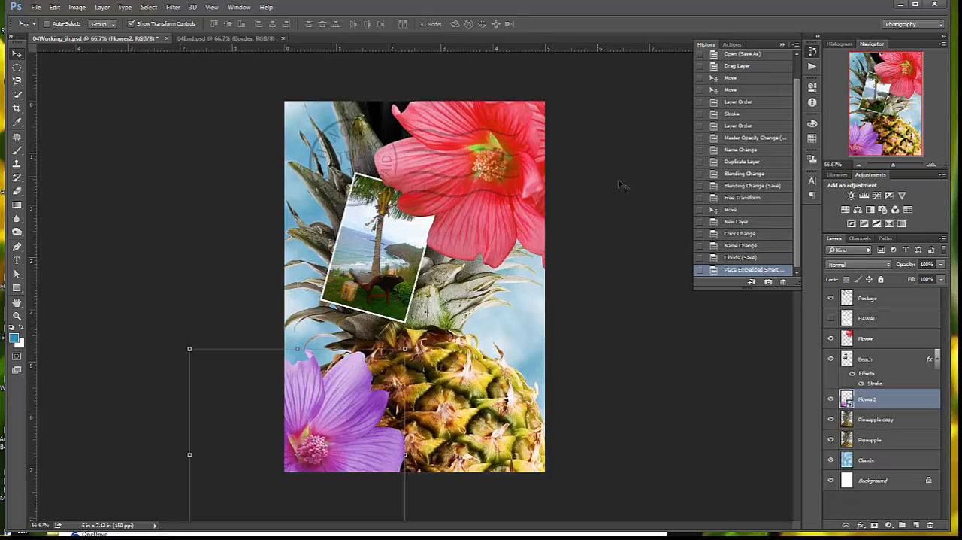
# Make the HAWAII layer visible and deselect all layers
pyautogui.click(831, 318)
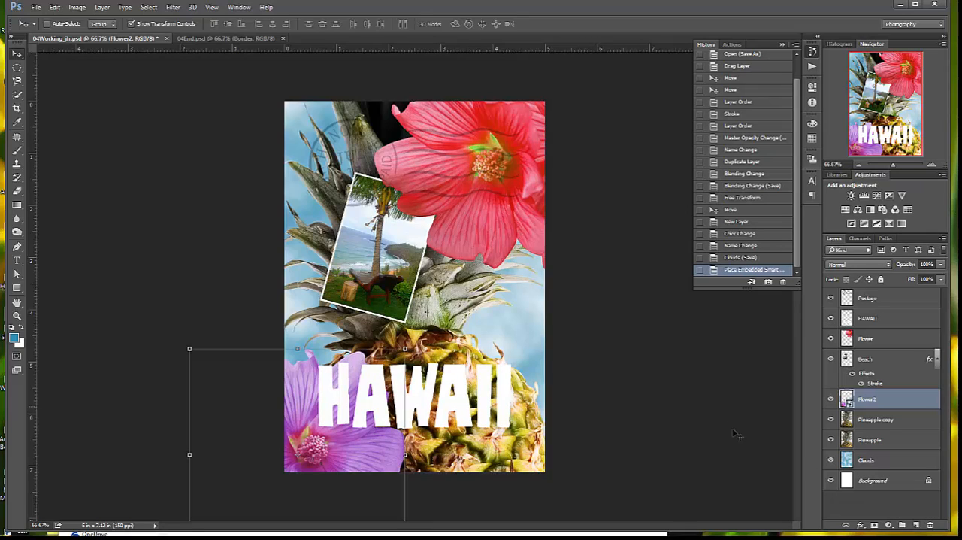
pyautogui.click(854, 510)
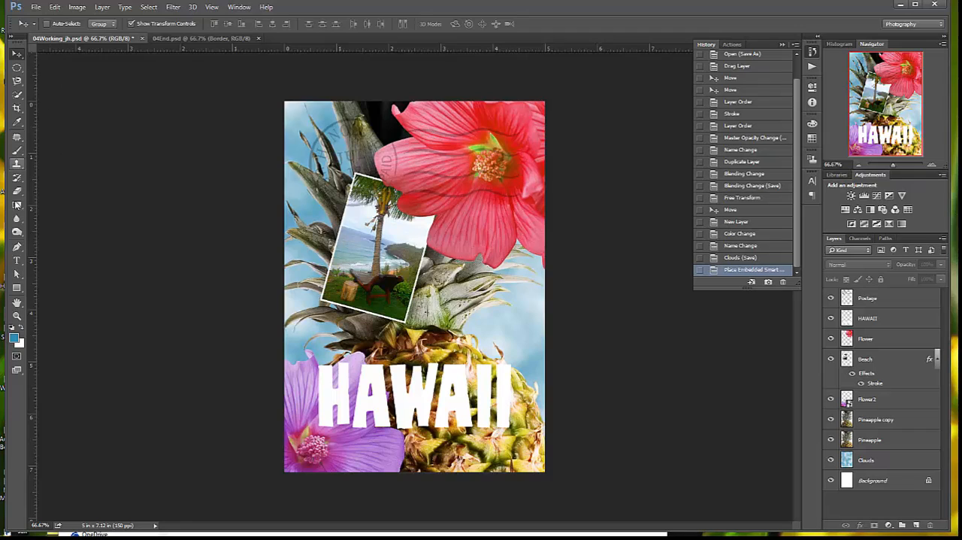
# Activate the Horizontal Type tool and show the Character settings
pyautogui.click(16, 261)
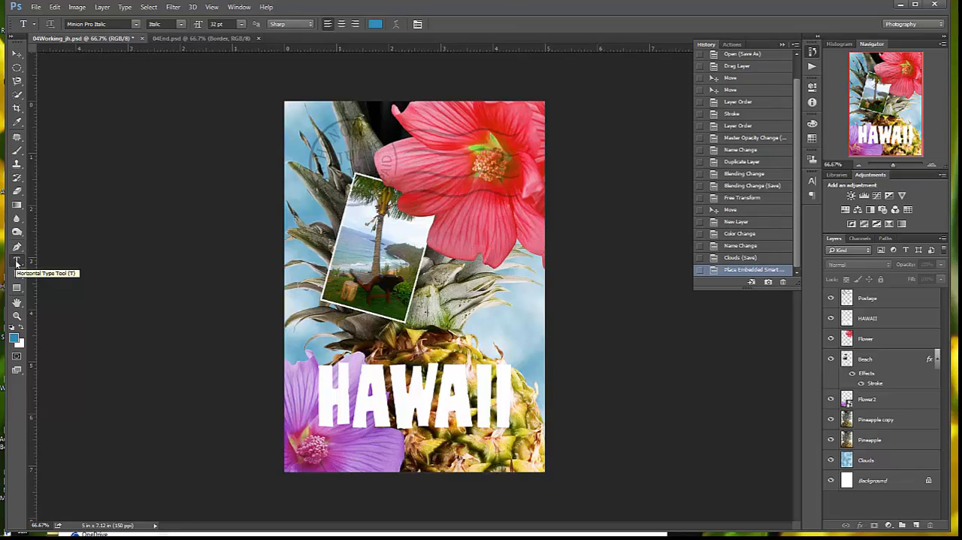
pyautogui.click(812, 183)
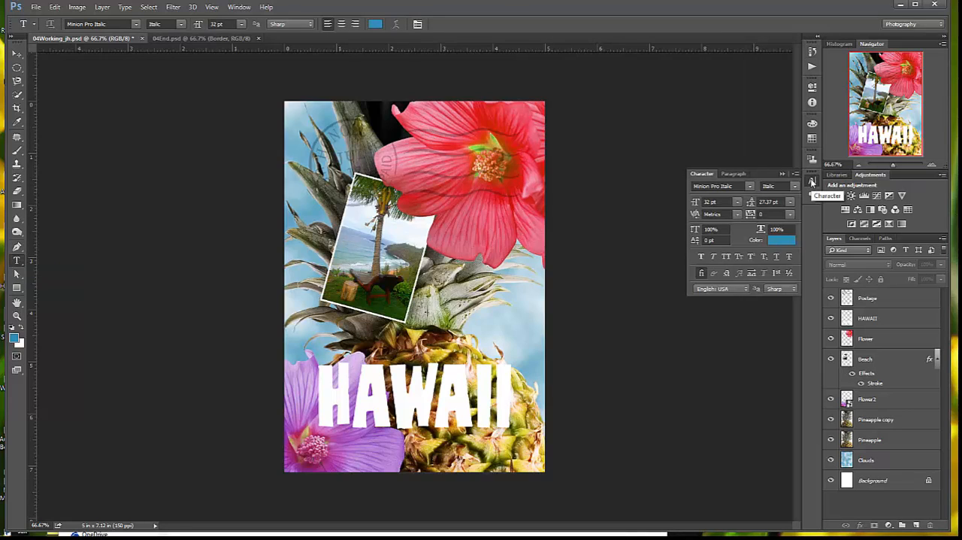
pyautogui.click(239, 7)
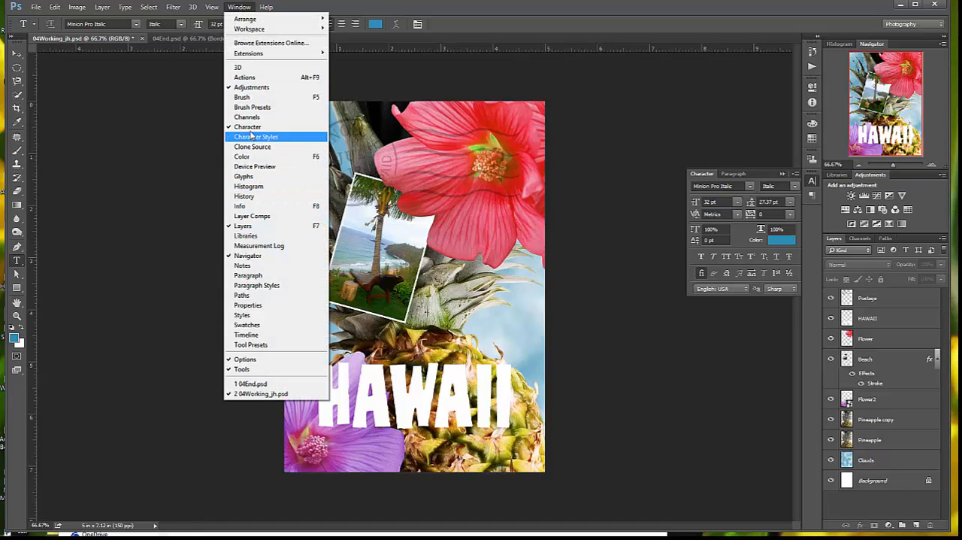
pyautogui.click(778, 177)
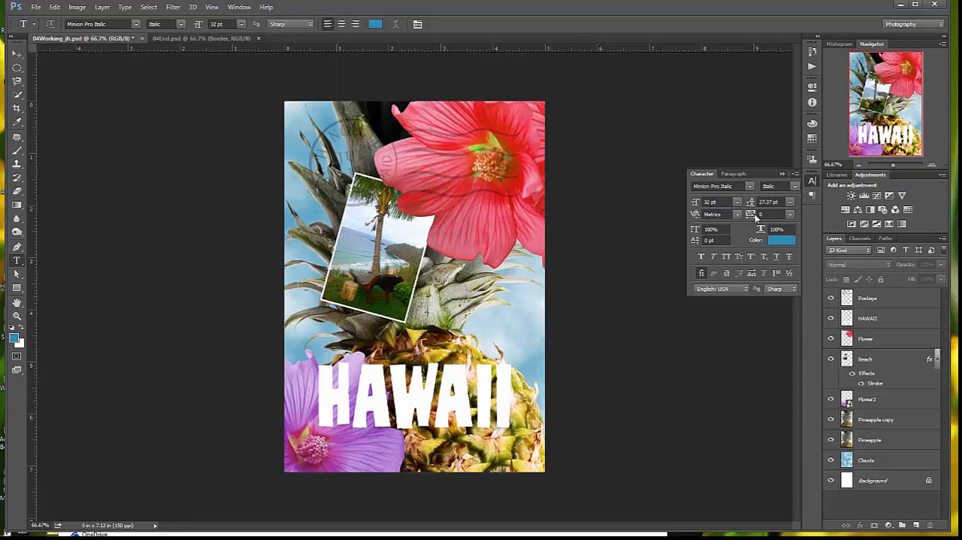
# Choose MattAntique BT Roman as the font for the new text
pyautogui.click(752, 187)
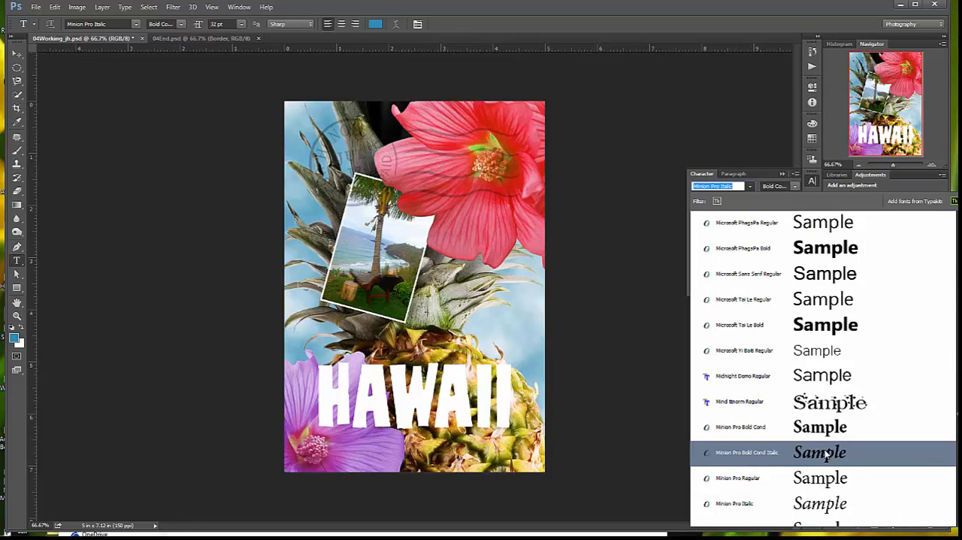
pyautogui.scroll(2, 826, 454)
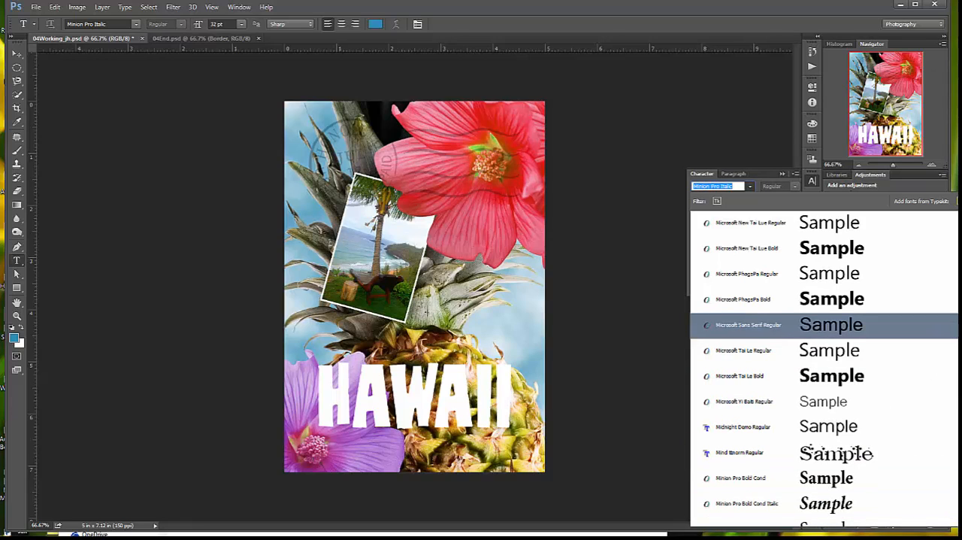
pyautogui.scroll(6, 863, 387)
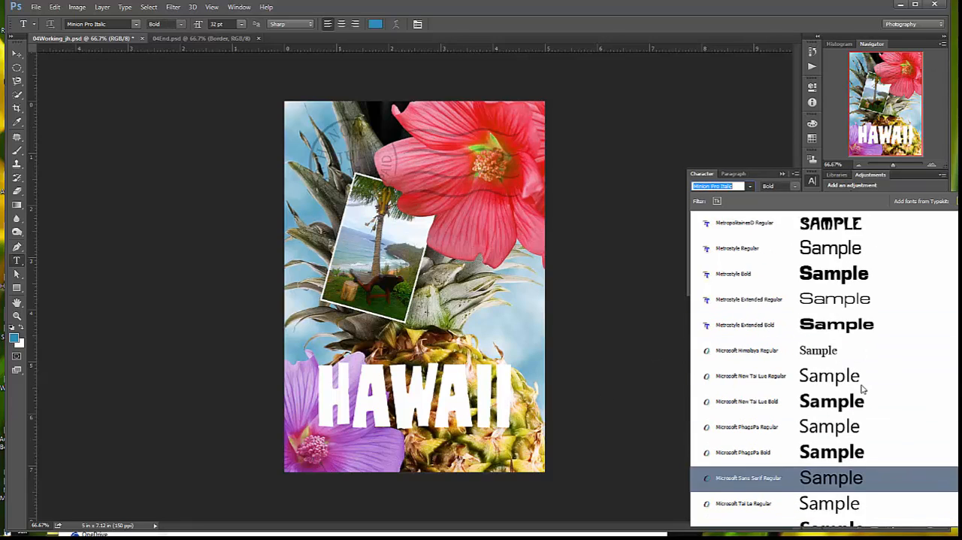
pyautogui.scroll(14, 862, 387)
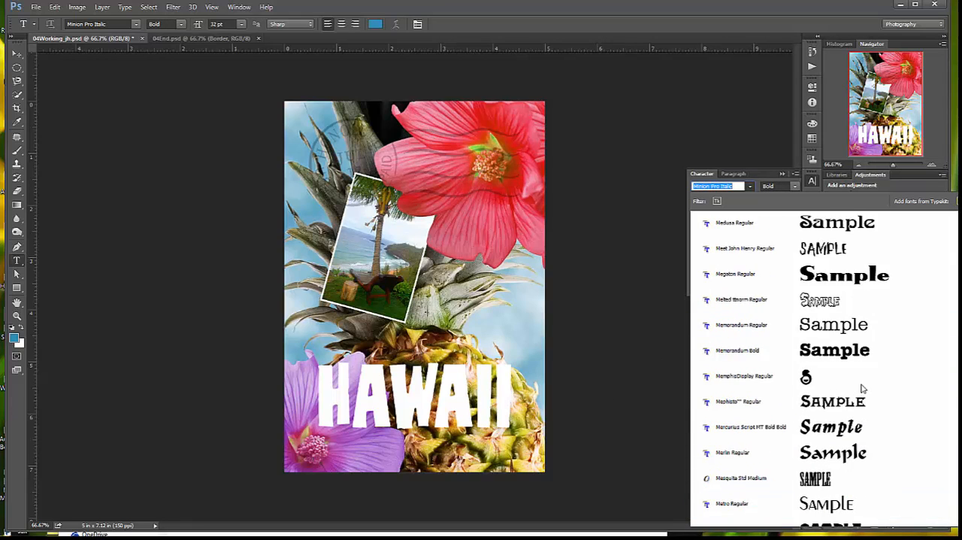
pyautogui.scroll(12, 863, 387)
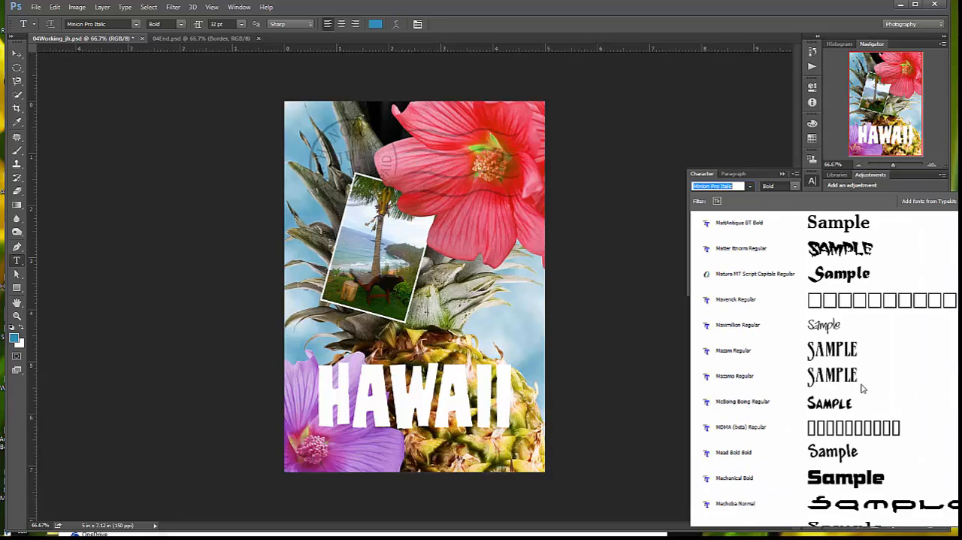
pyautogui.scroll(7, 863, 387)
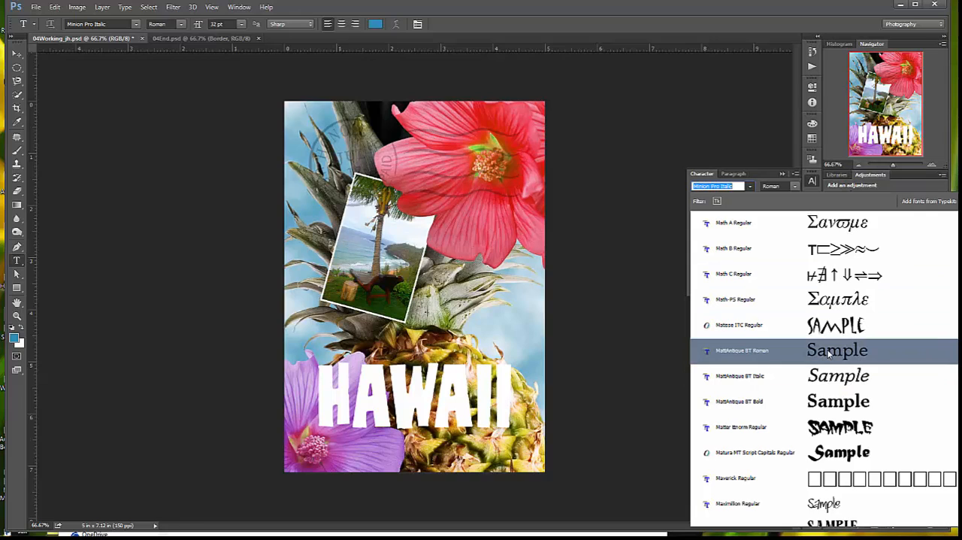
pyautogui.click(829, 352)
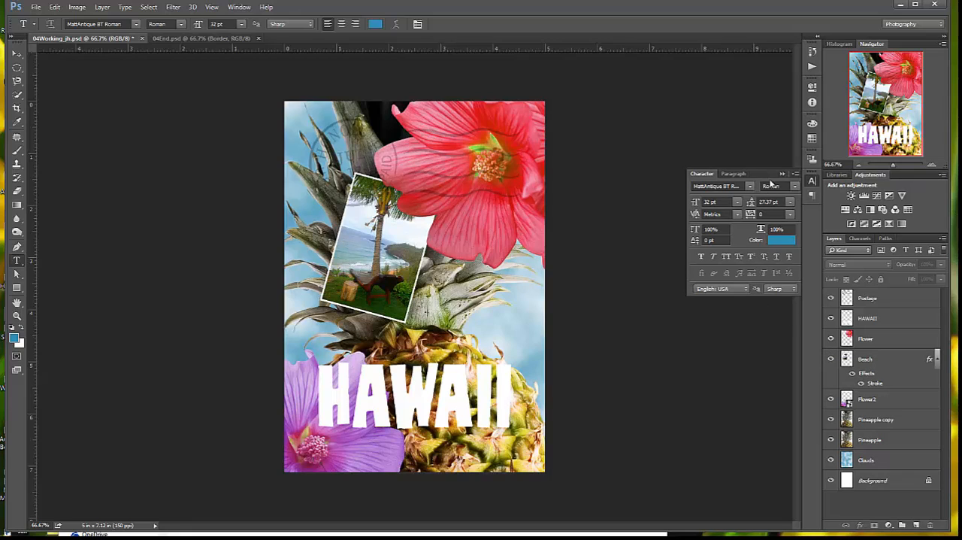
# Keep the Roman font style and set the font size to 36 pt and the tracking to 200
pyautogui.click(795, 187)
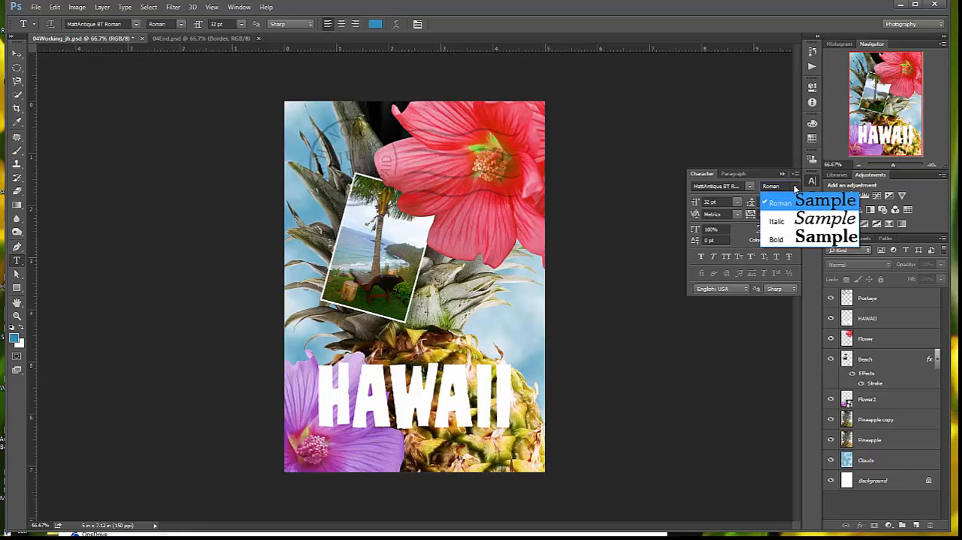
pyautogui.click(796, 188)
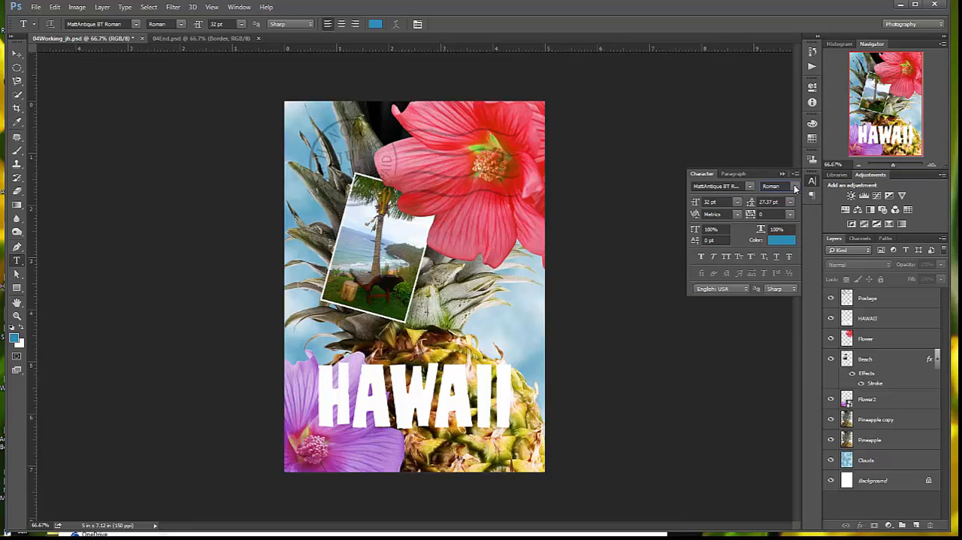
pyautogui.click(735, 202)
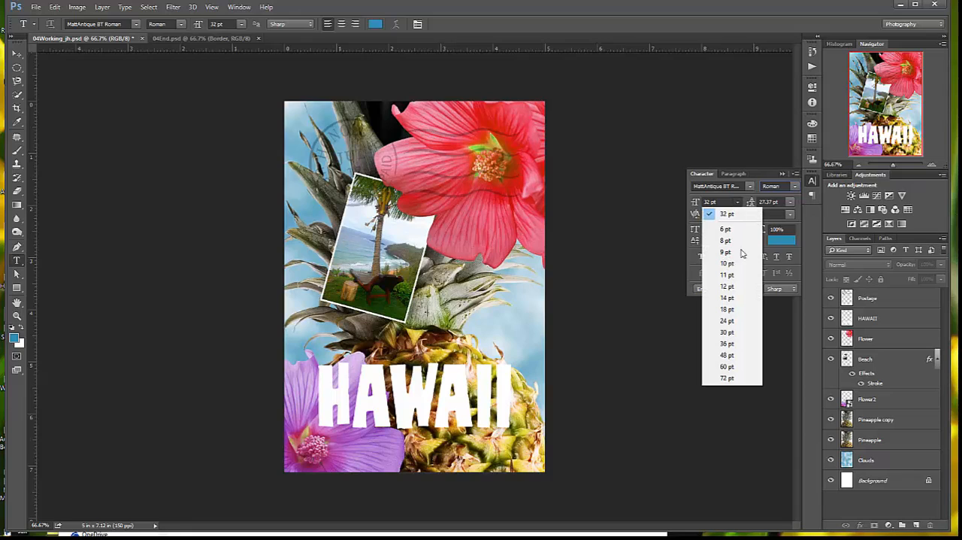
pyautogui.click(739, 344)
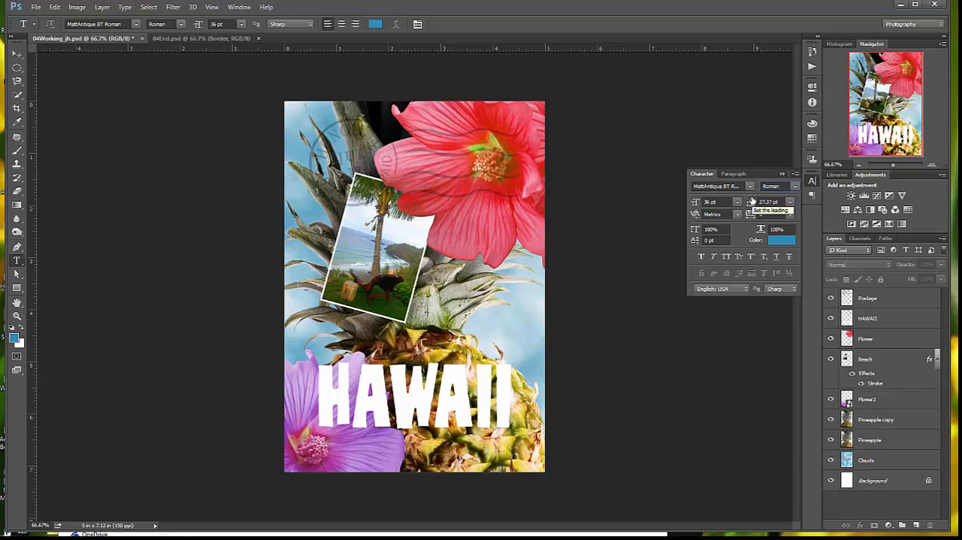
pyautogui.click(789, 216)
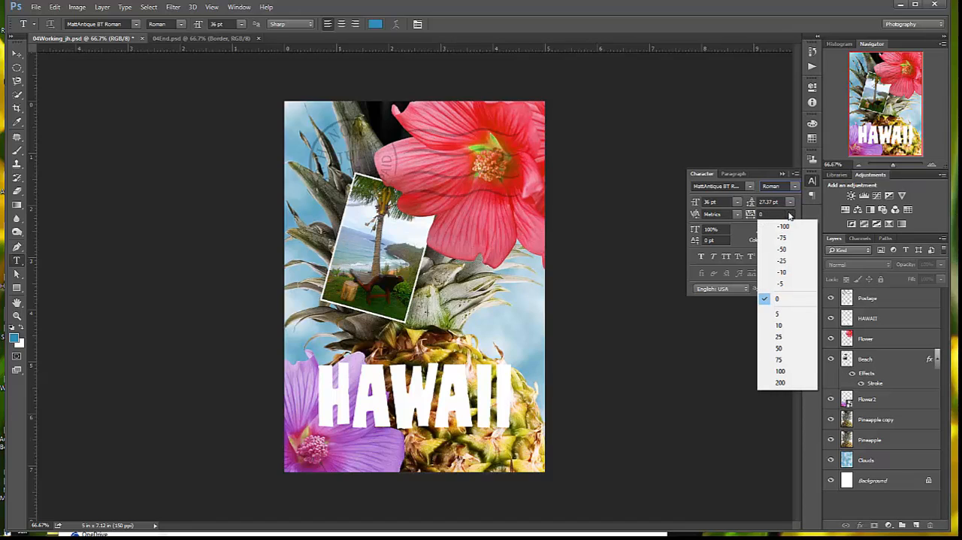
pyautogui.click(781, 382)
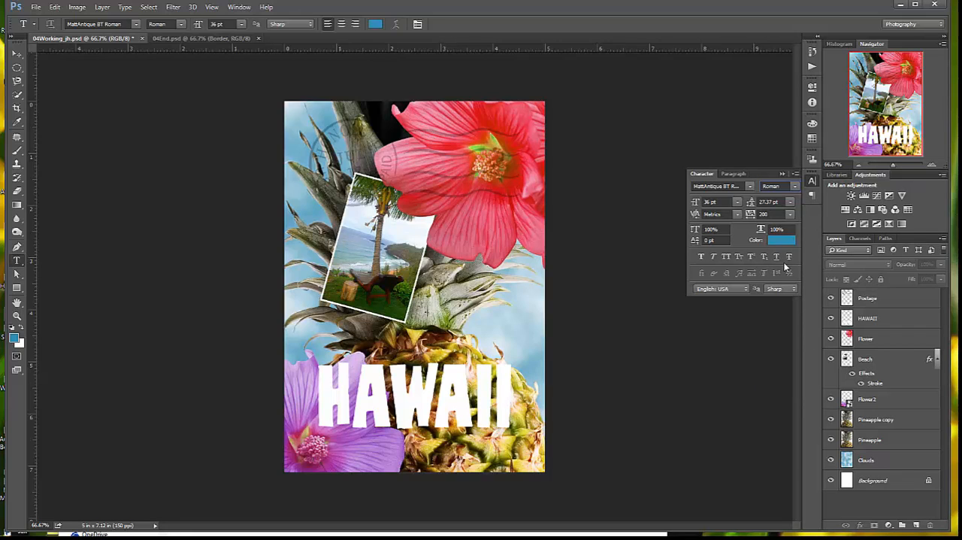
# Change the text color to a medium green, hex 2ca41c
pyautogui.click(785, 241)
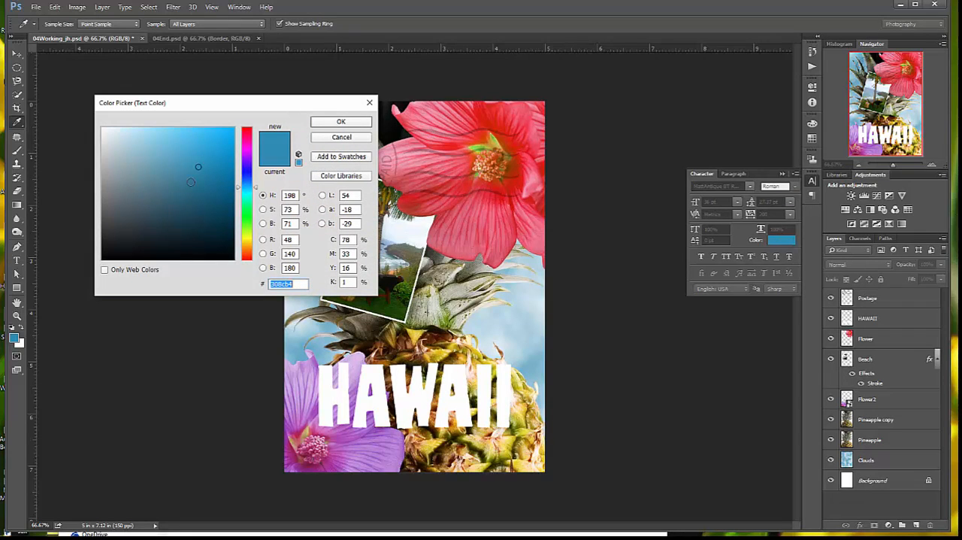
pyautogui.click(257, 189)
pyautogui.moveTo(257, 192); pyautogui.dragTo(254, 218)
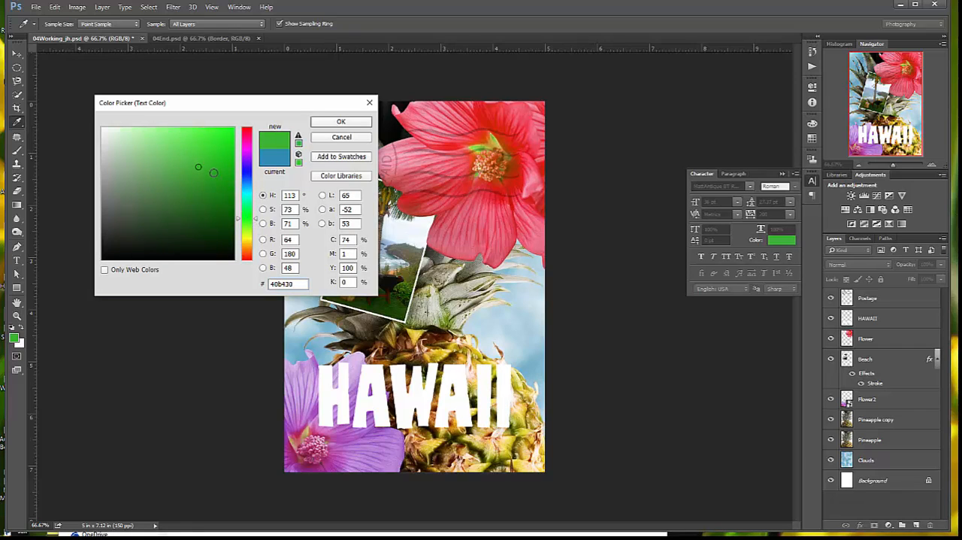
pyautogui.click(212, 174)
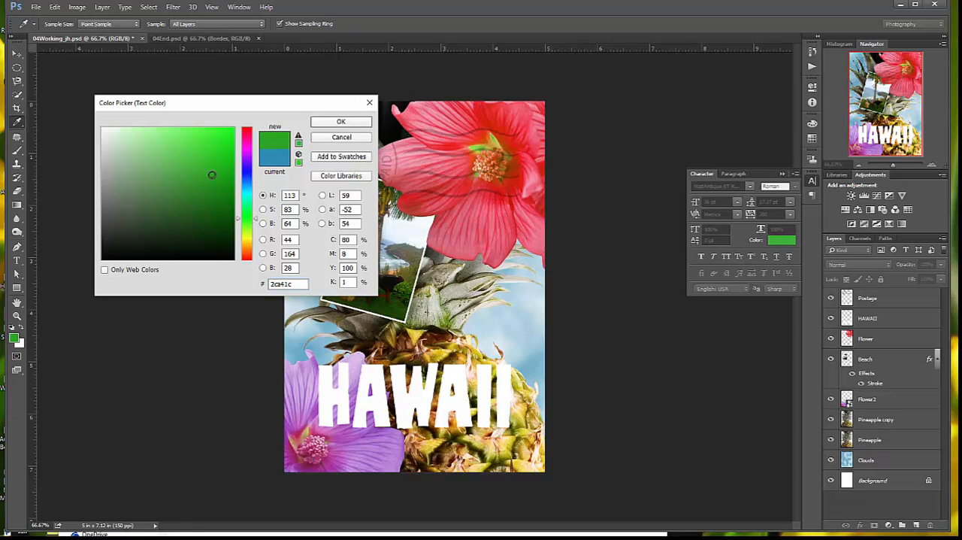
pyautogui.click(344, 124)
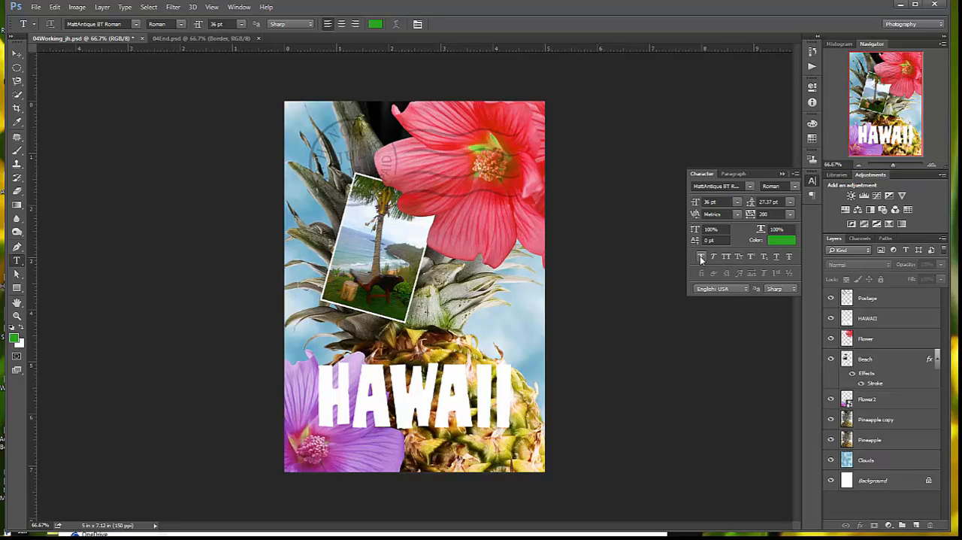
# Turn on Faux Bold and All Caps for the text and set its anti-aliasing to Crisp
pyautogui.click(796, 187)
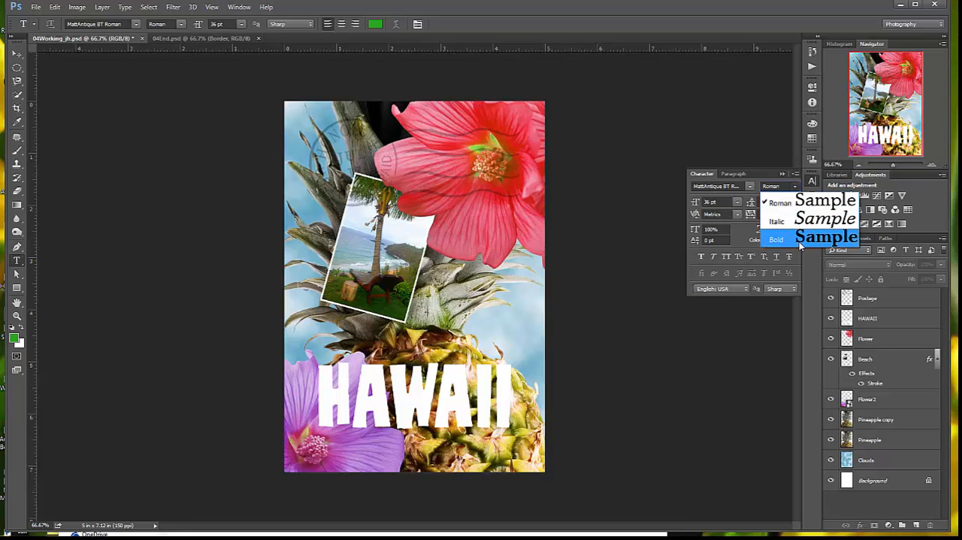
pyautogui.click(702, 258)
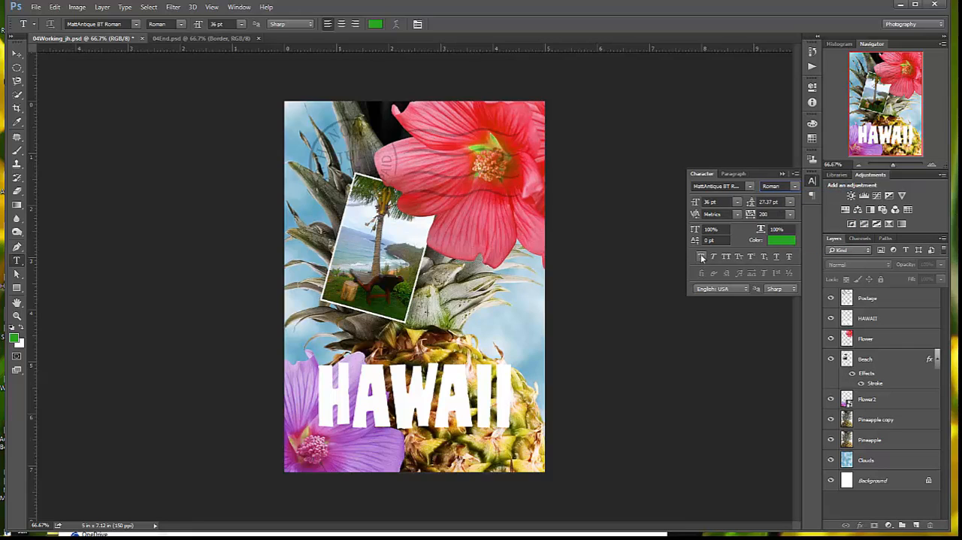
pyautogui.click(701, 258)
pyautogui.click(726, 259)
pyautogui.click(793, 290)
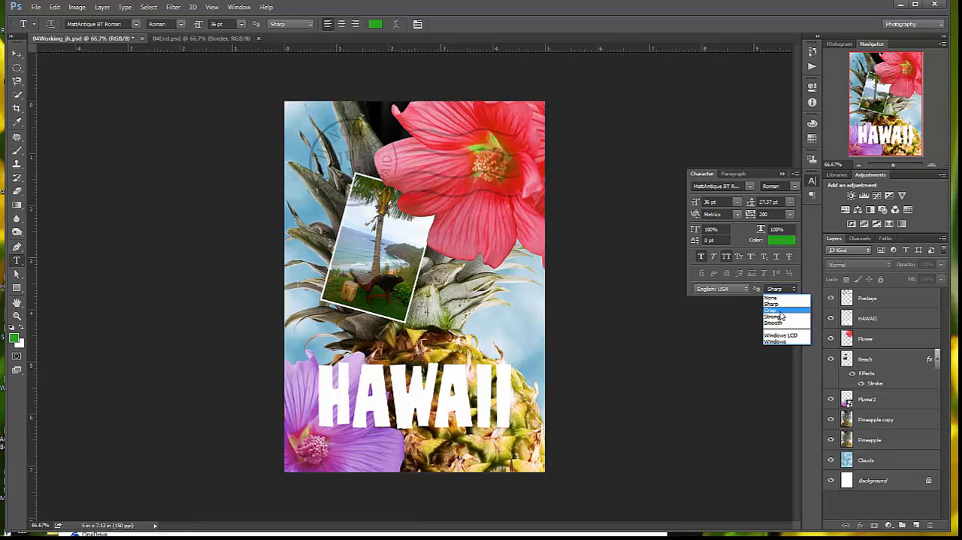
pyautogui.click(773, 309)
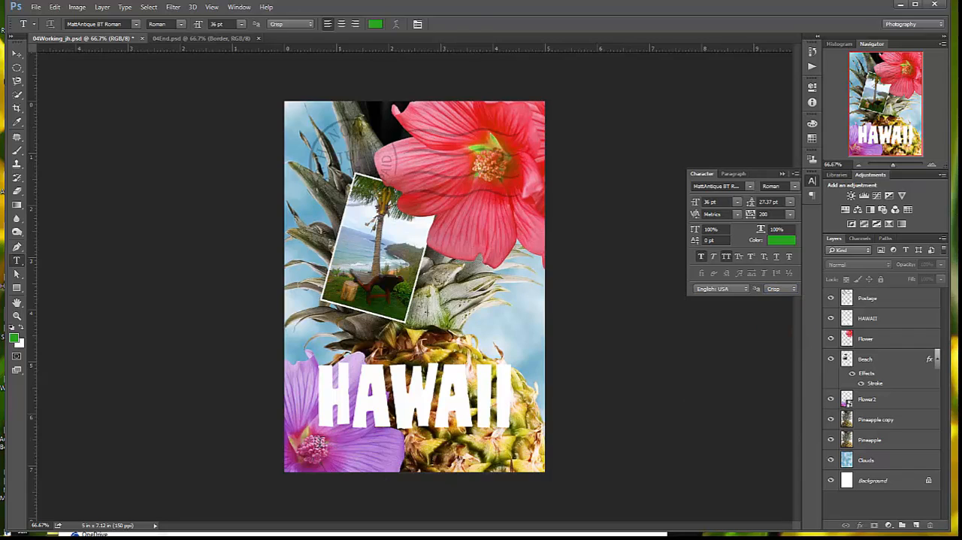
# Add the text ISLAND PARADISE just below the HAWAII title, starting at the title's left edge
pyautogui.click(320, 441)
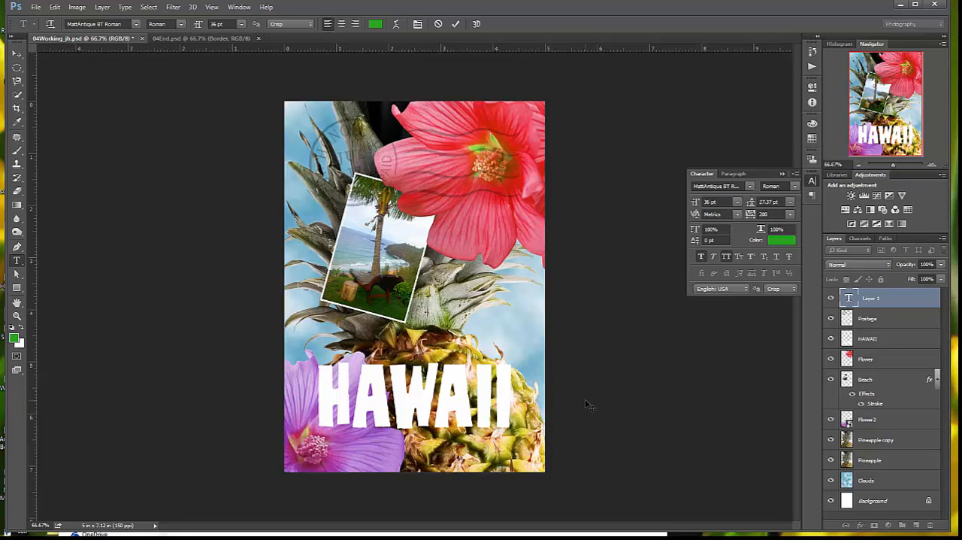
pyautogui.write('ISLAN')
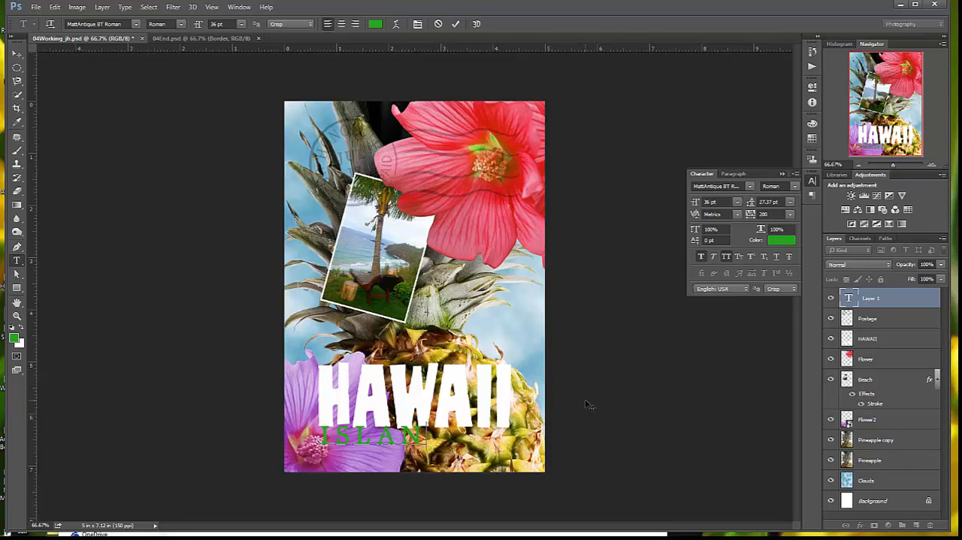
pyautogui.write('D PAR')
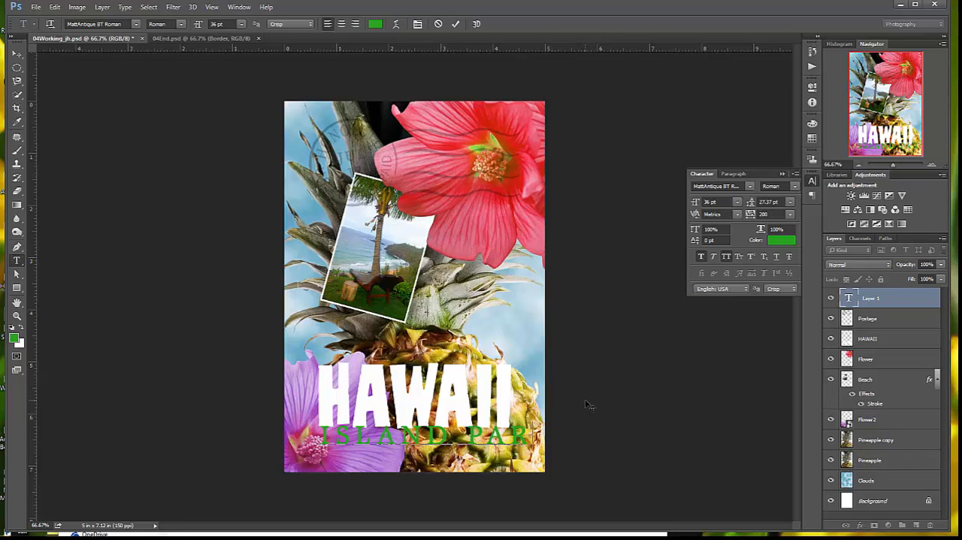
pyautogui.write('ADISE')
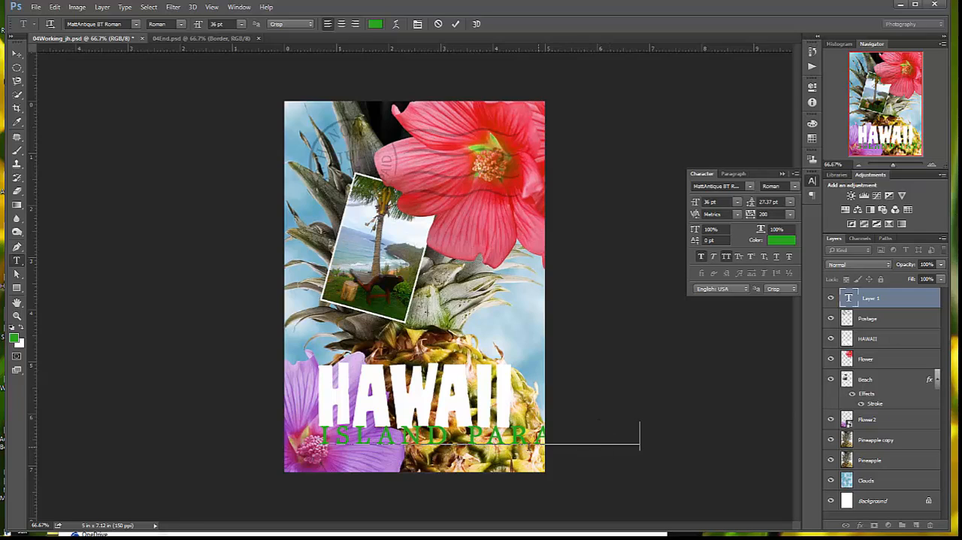
# Select the whole ISLAND PARADISE line and tighten its tracking in stages to 100, 50 and finally 25
pyautogui.hotkey('ctrl', 'a')
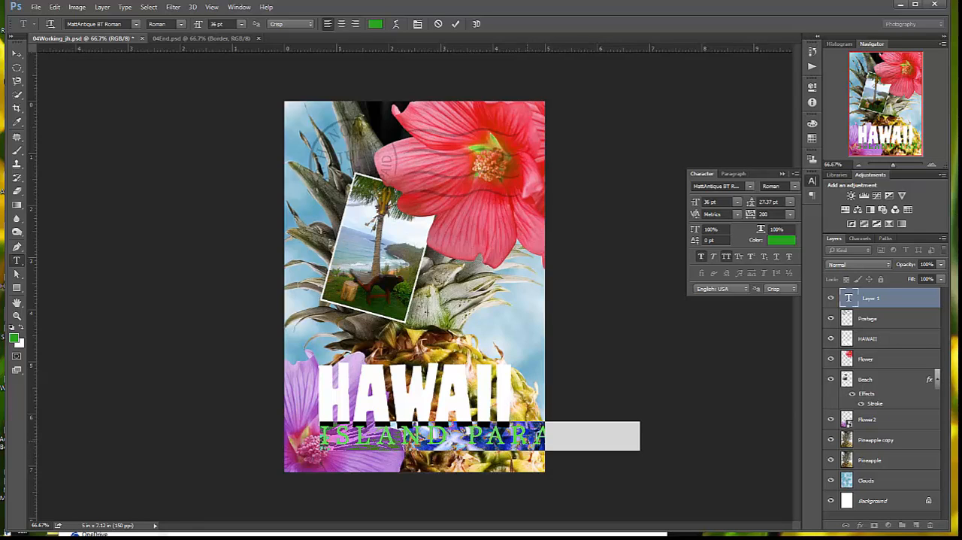
pyautogui.click(791, 215)
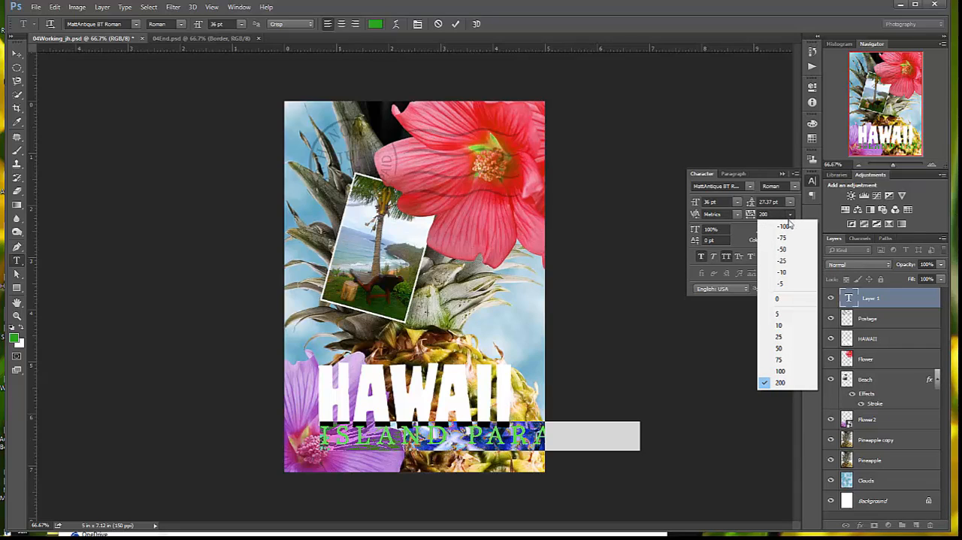
pyautogui.click(782, 373)
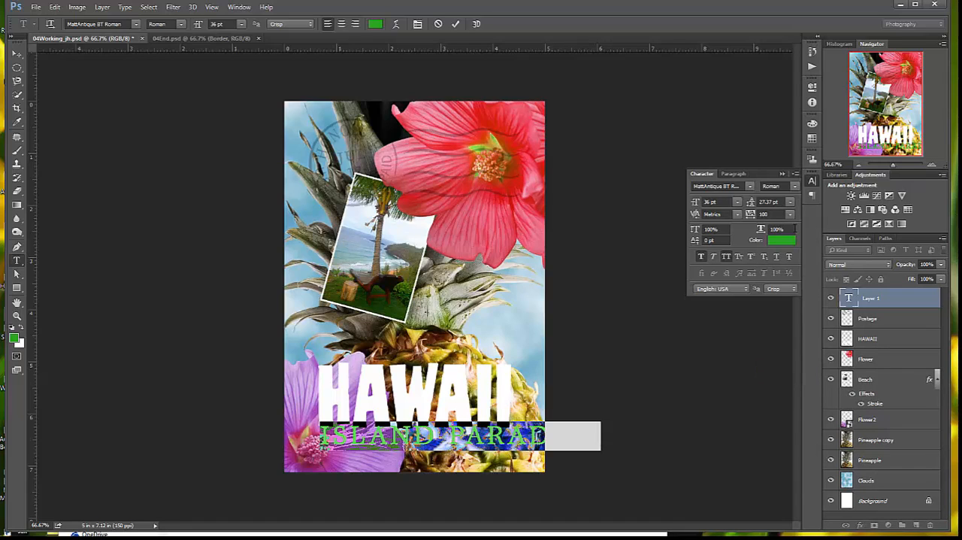
pyautogui.click(791, 215)
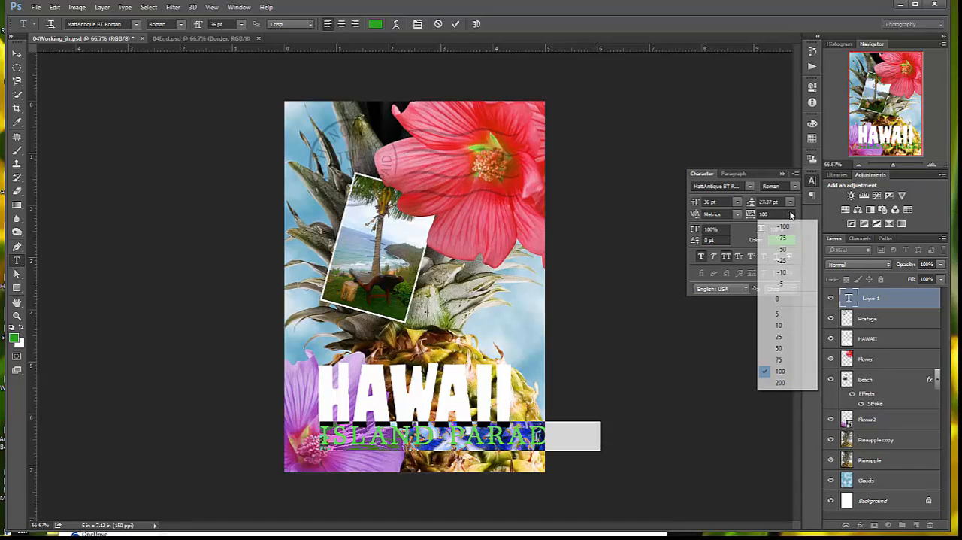
pyautogui.click(782, 350)
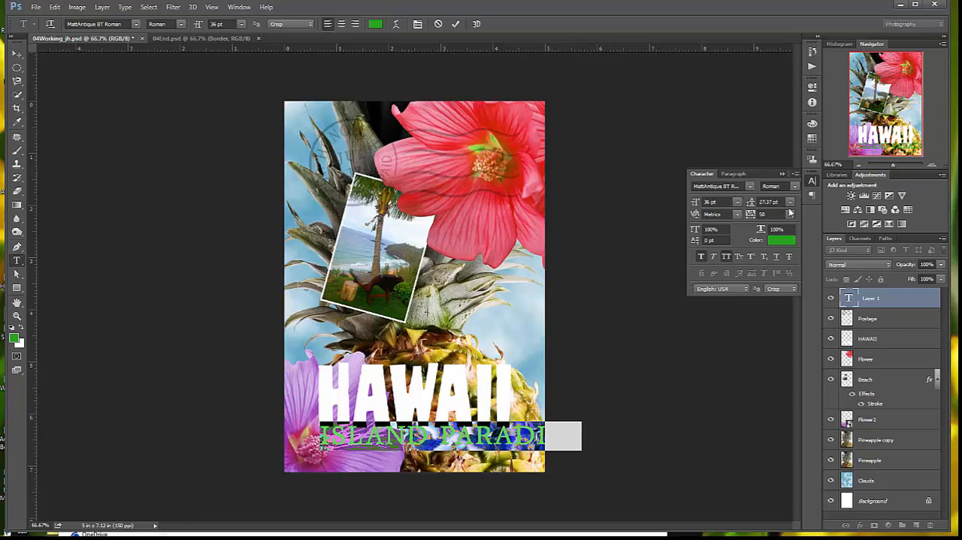
pyautogui.click(791, 215)
pyautogui.click(779, 339)
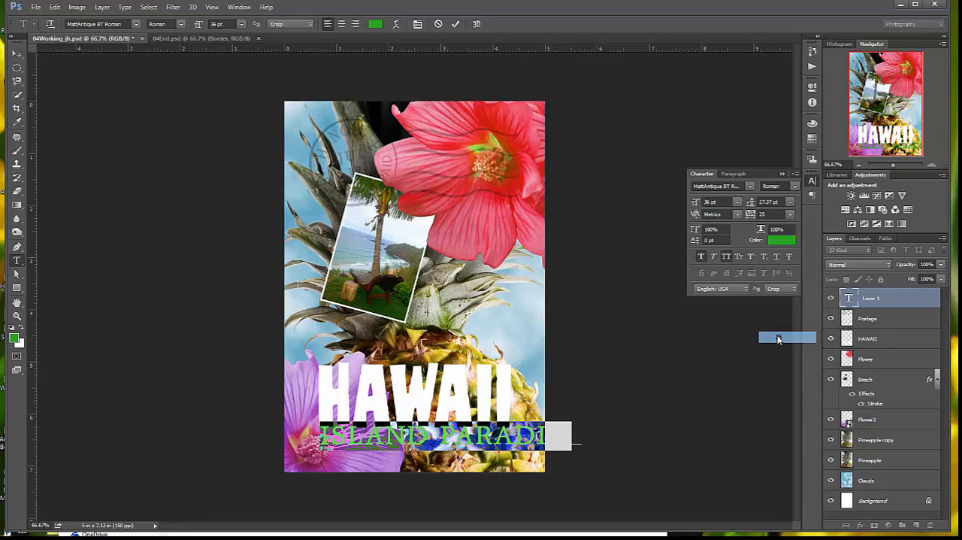
# Set the ISLAND PARADISE text tracking to 0 and move the line so it is centred horizontally on the card beneath HAWAII
pyautogui.click(791, 215)
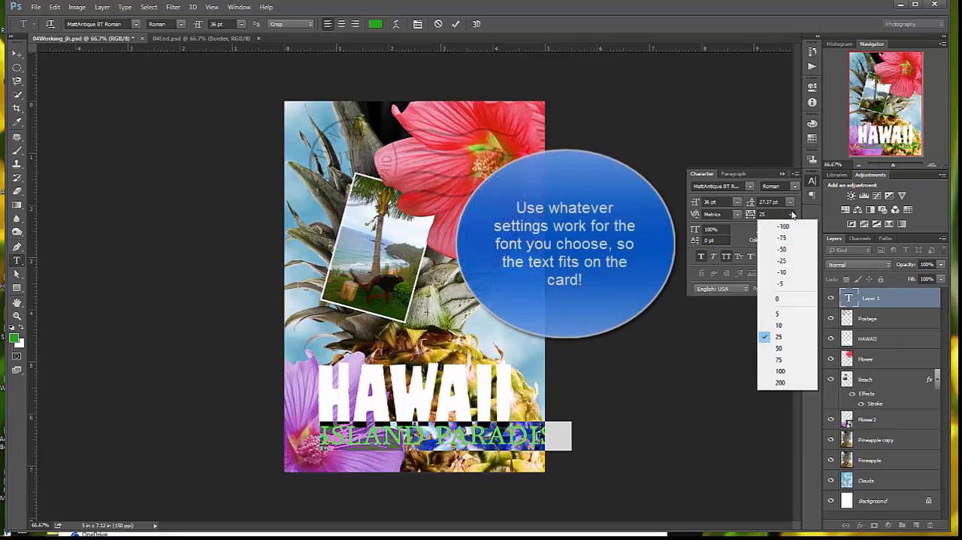
pyautogui.click(783, 301)
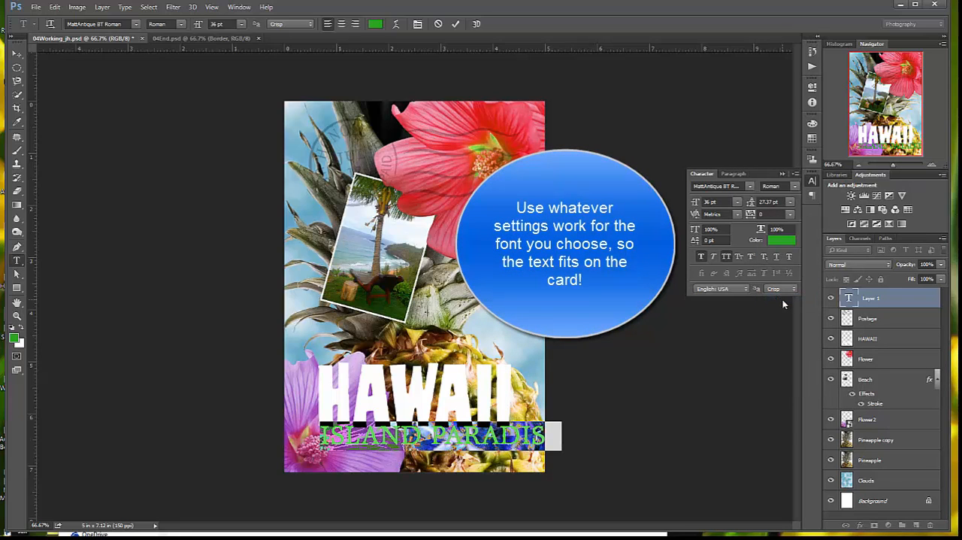
pyautogui.click(17, 54)
pyautogui.moveTo(442, 421); pyautogui.dragTo(430, 424)
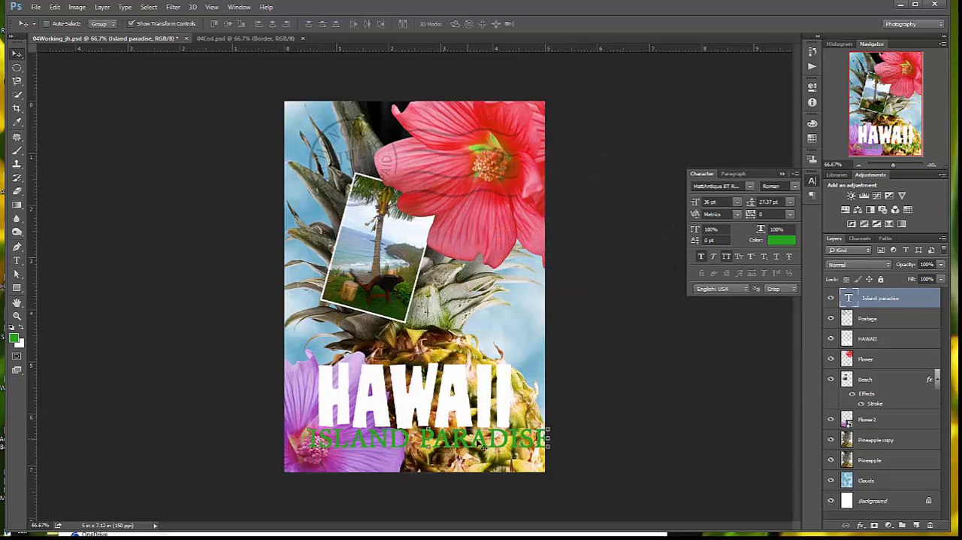
pyautogui.moveTo(496, 444); pyautogui.dragTo(451, 445)
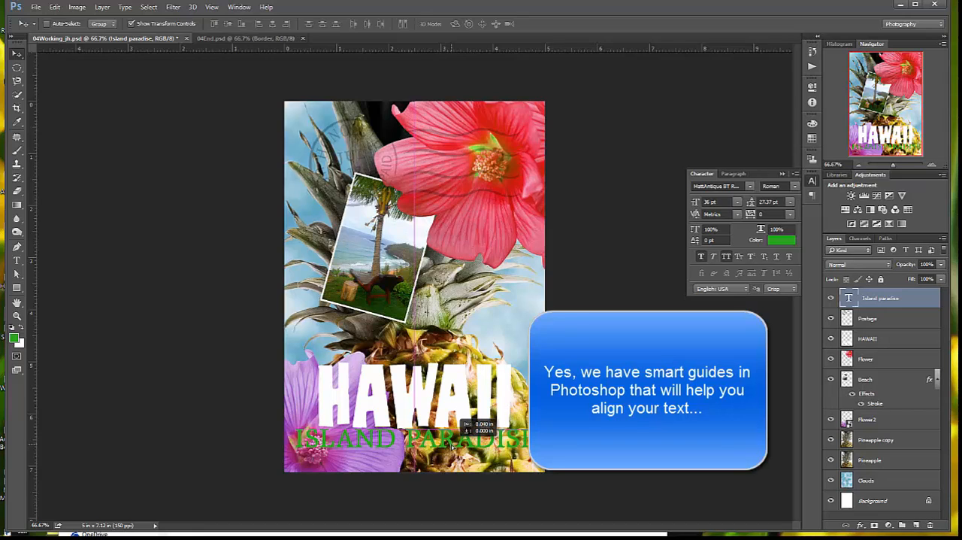
pyautogui.moveTo(451, 445); pyautogui.dragTo(451, 445)
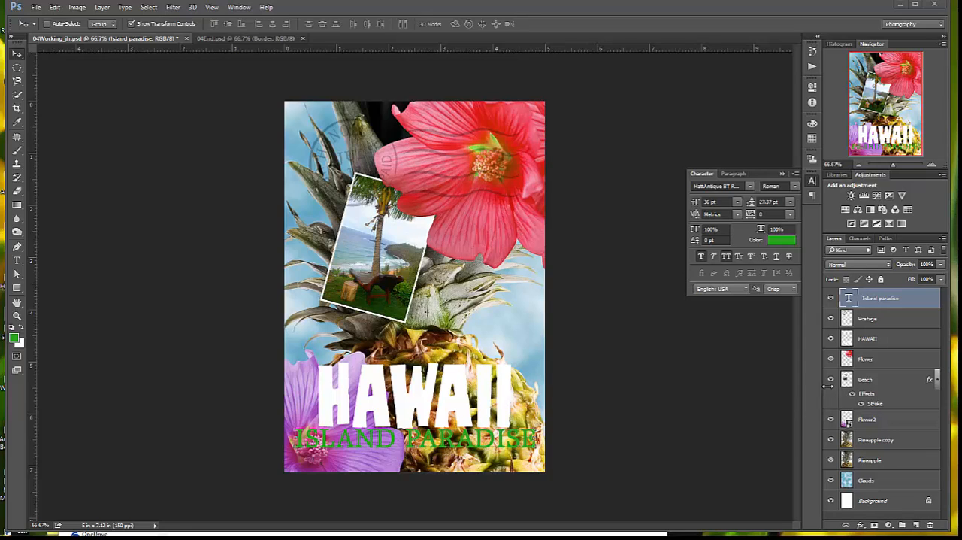
# Load the pixels of the HAWAII layer as a selection around the title letters
pyautogui.click(878, 340)
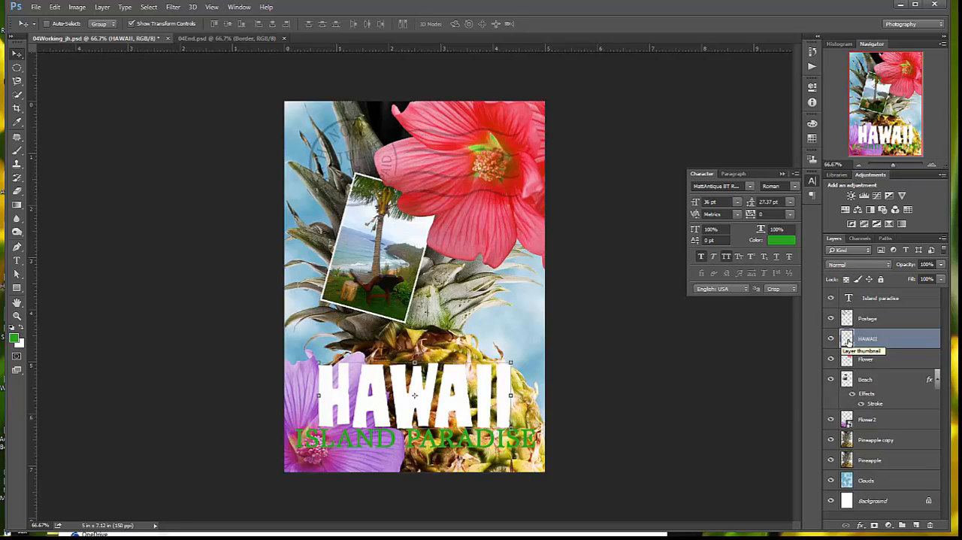
pyautogui.rightClick(848, 340)
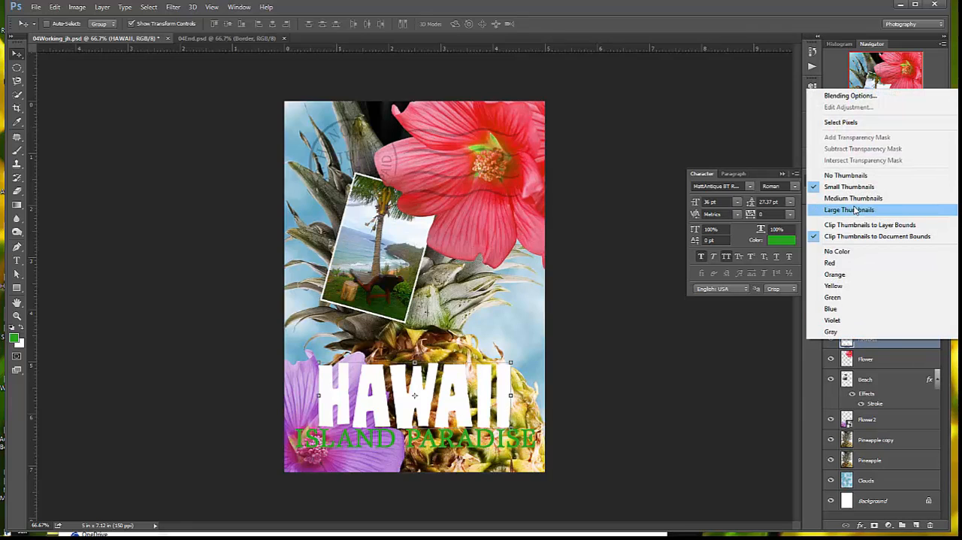
pyautogui.click(853, 122)
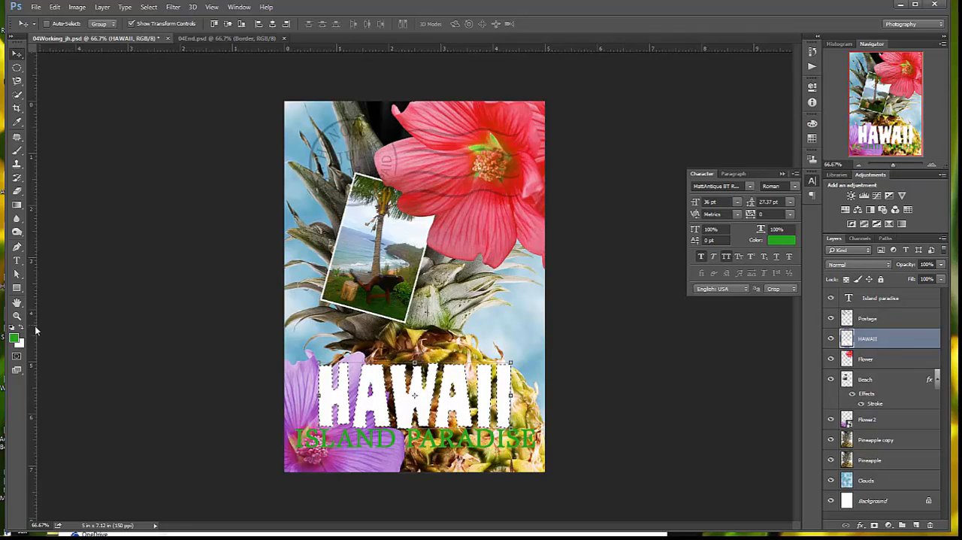
# Choose the Gradient tool and set the foreground color to a golden orange, hex ecaf2c
pyautogui.click(17, 206)
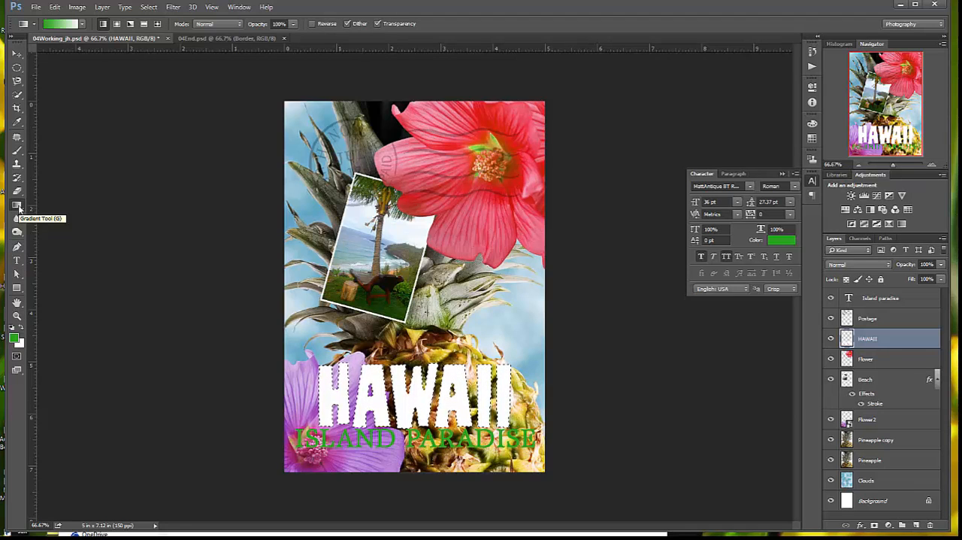
pyautogui.click(13, 338)
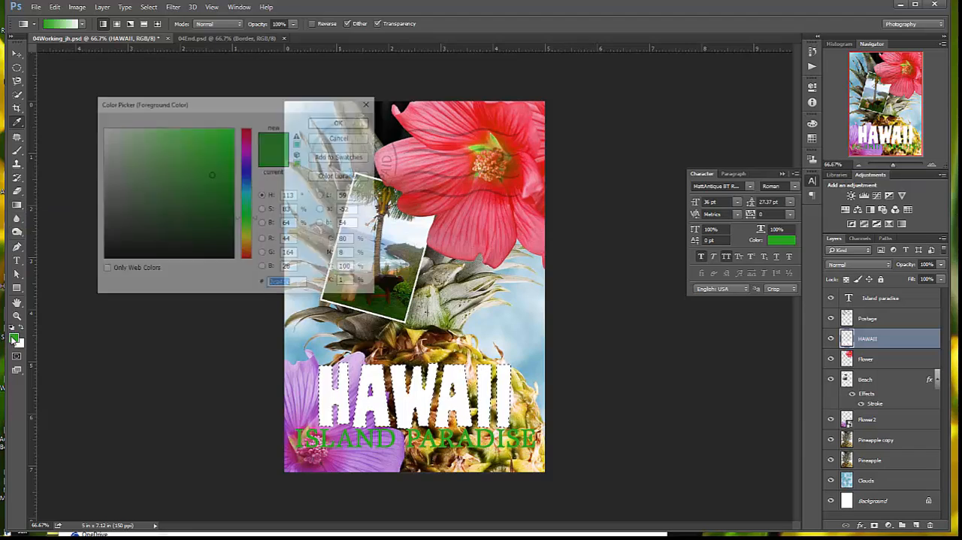
pyautogui.moveTo(253, 220); pyautogui.dragTo(255, 248)
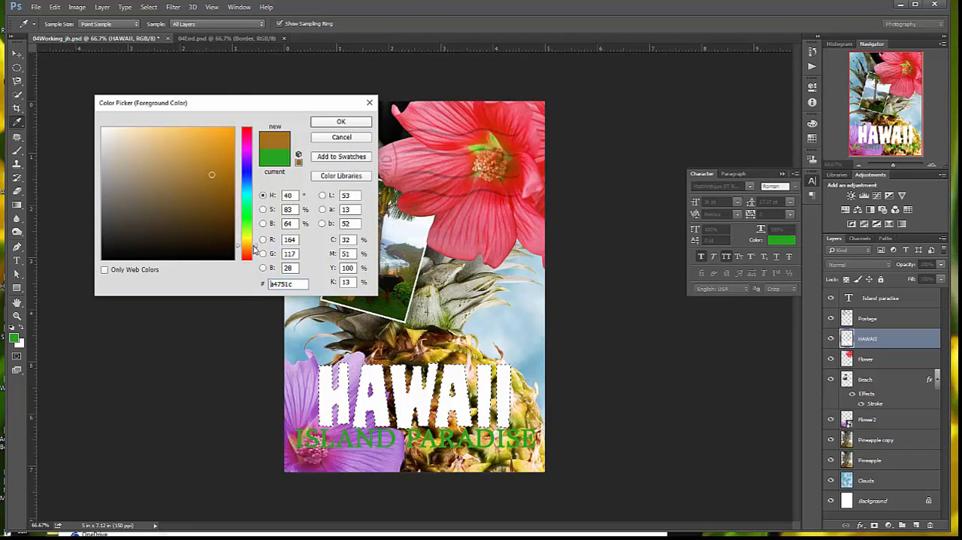
pyautogui.moveTo(194, 132); pyautogui.dragTo(210, 137)
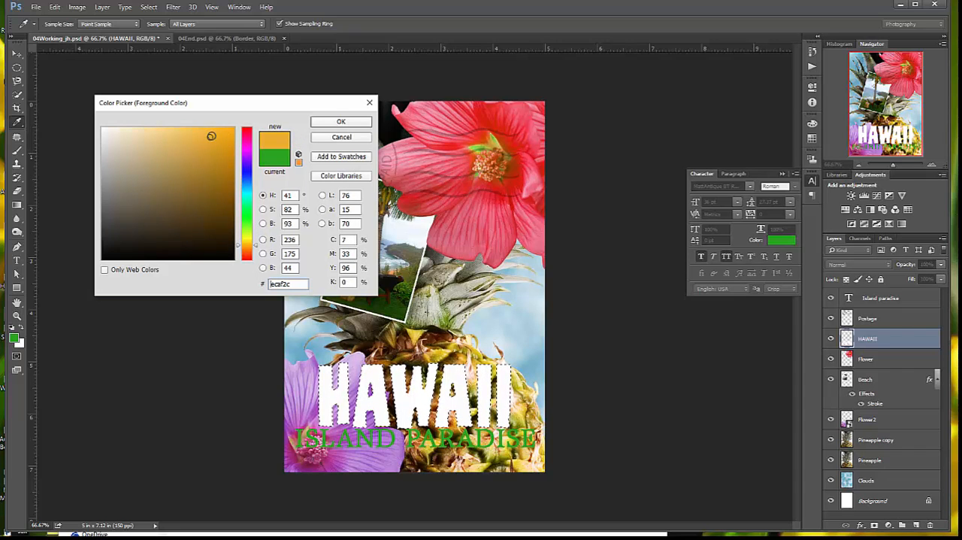
pyautogui.click(341, 123)
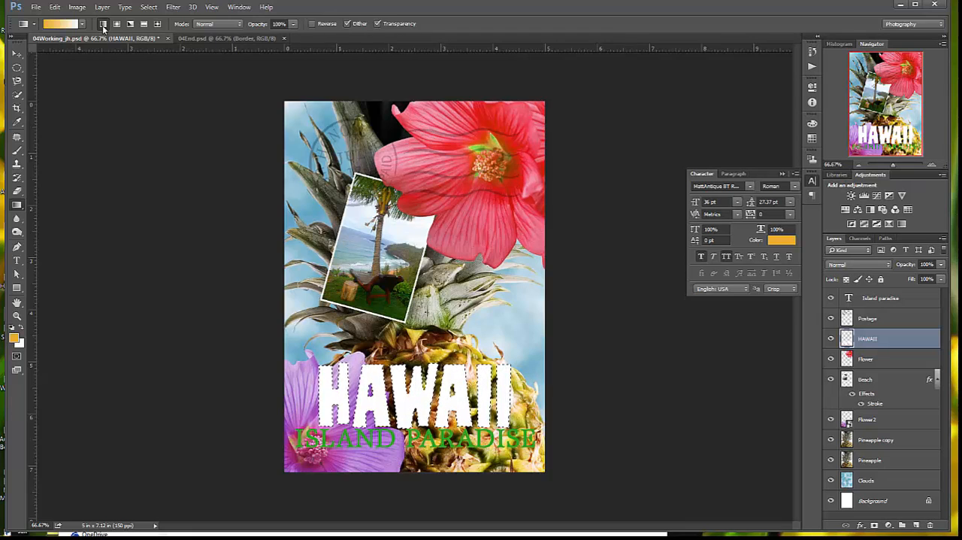
# Fill the selected HAWAII letters with a vertical foreground-to-background linear gradient, orange at the base to white at the top, redrawing it for a smooth blend
pyautogui.click(83, 25)
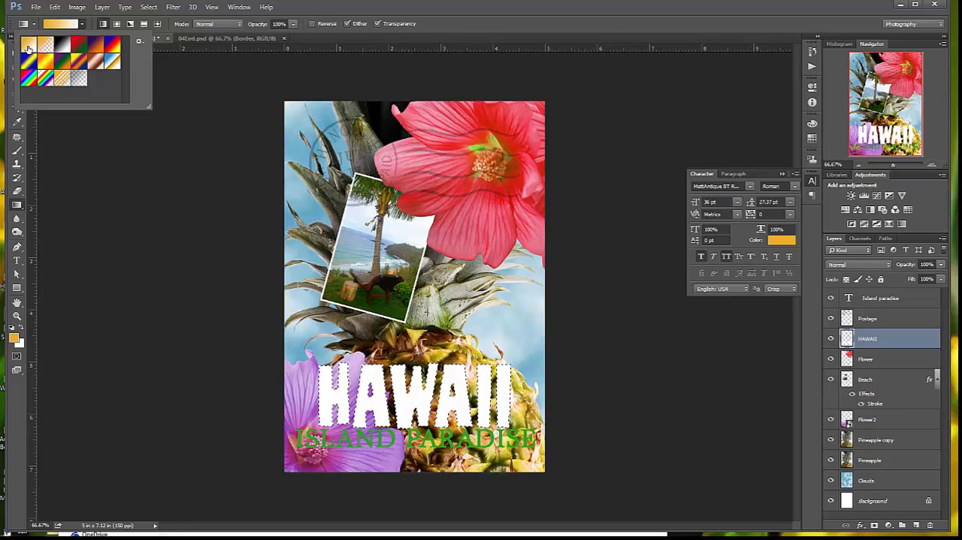
pyautogui.click(180, 83)
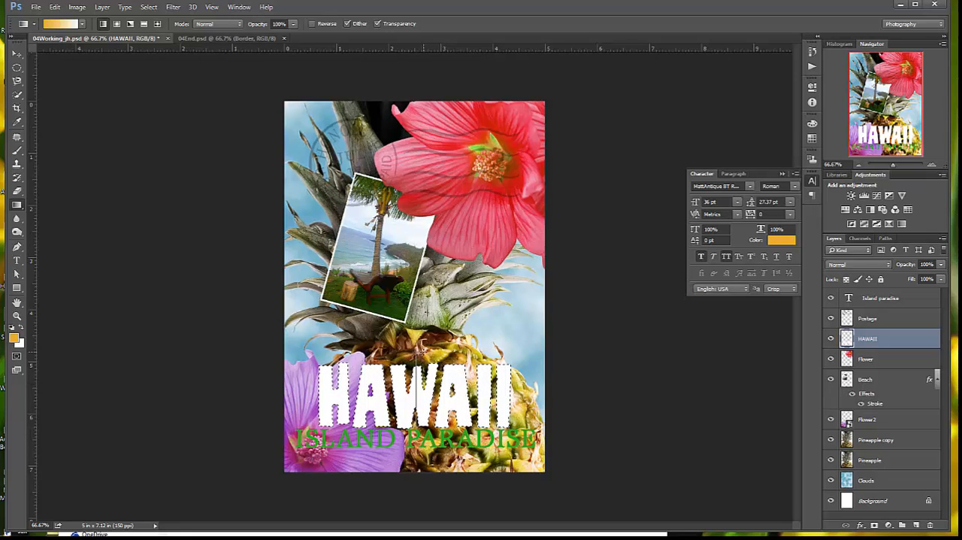
pyautogui.moveTo(415, 424); pyautogui.dragTo(415, 362)
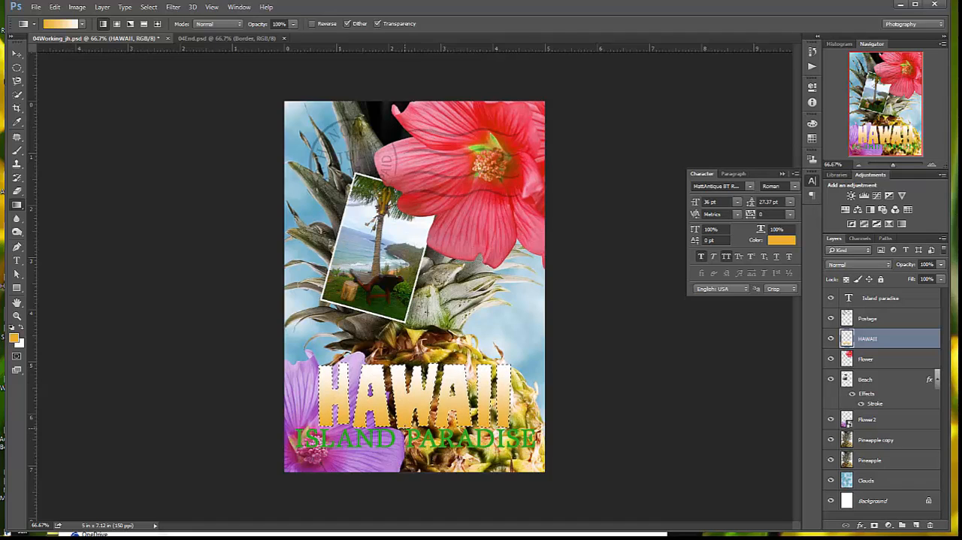
pyautogui.moveTo(404, 364); pyautogui.dragTo(405, 356)
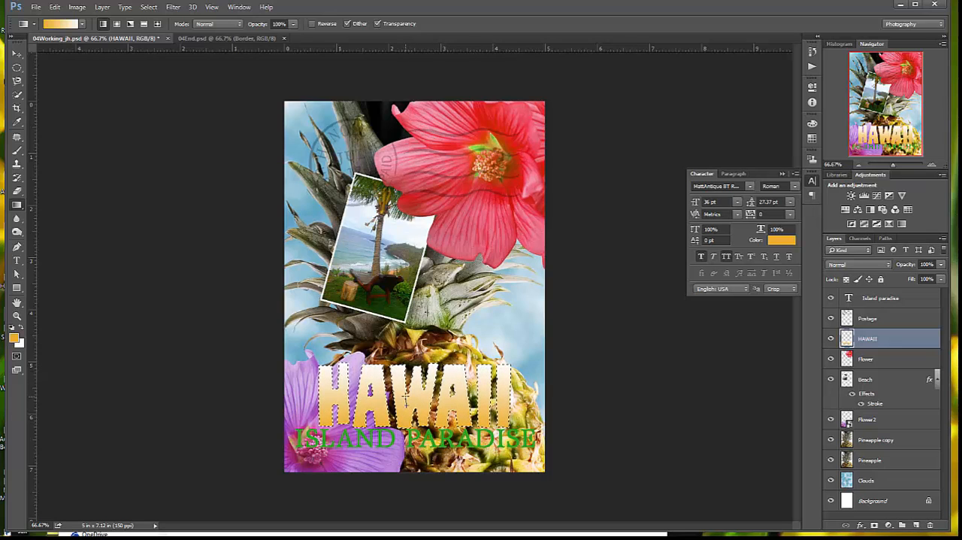
pyautogui.moveTo(407, 394); pyautogui.dragTo(408, 394)
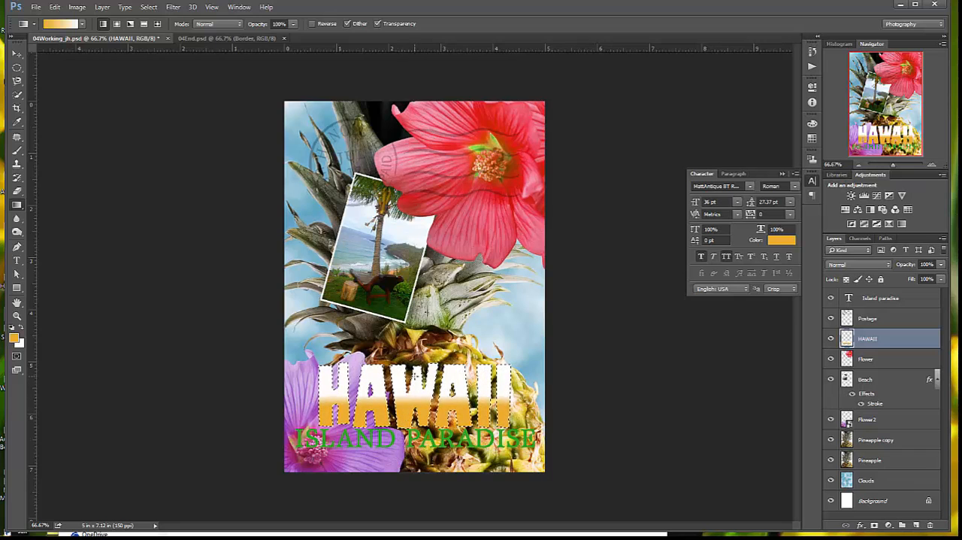
pyautogui.moveTo(414, 376); pyautogui.dragTo(414, 378)
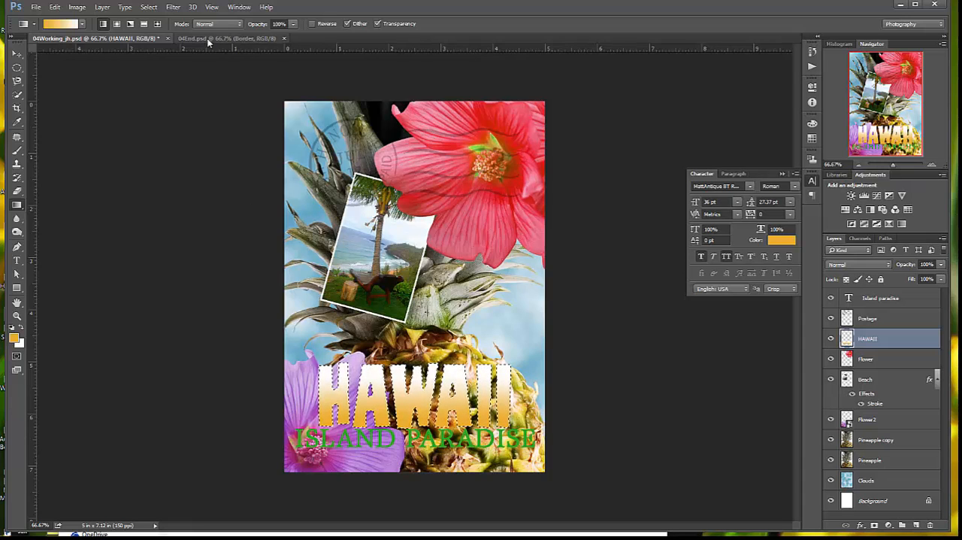
# Deselect the HAWAII letters and save the document
pyautogui.click(148, 7)
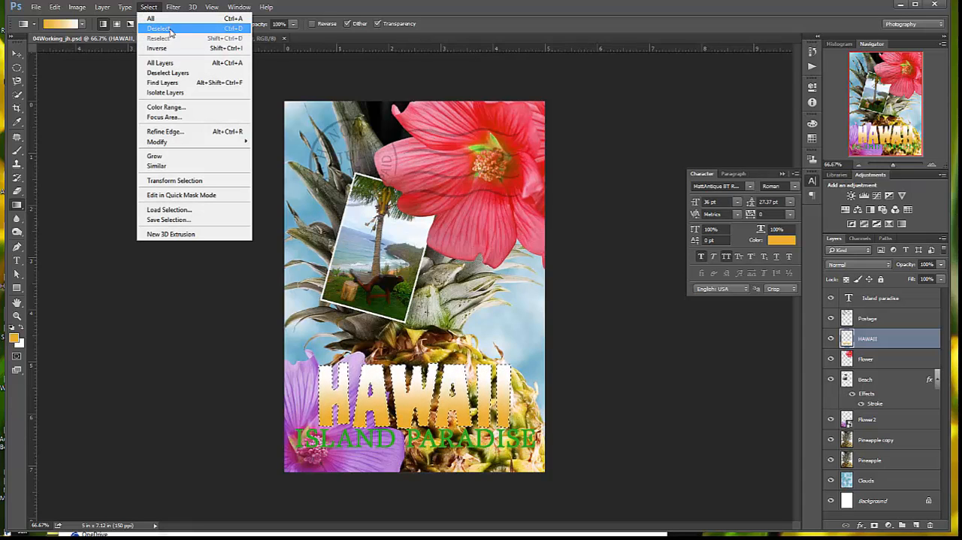
pyautogui.click(159, 29)
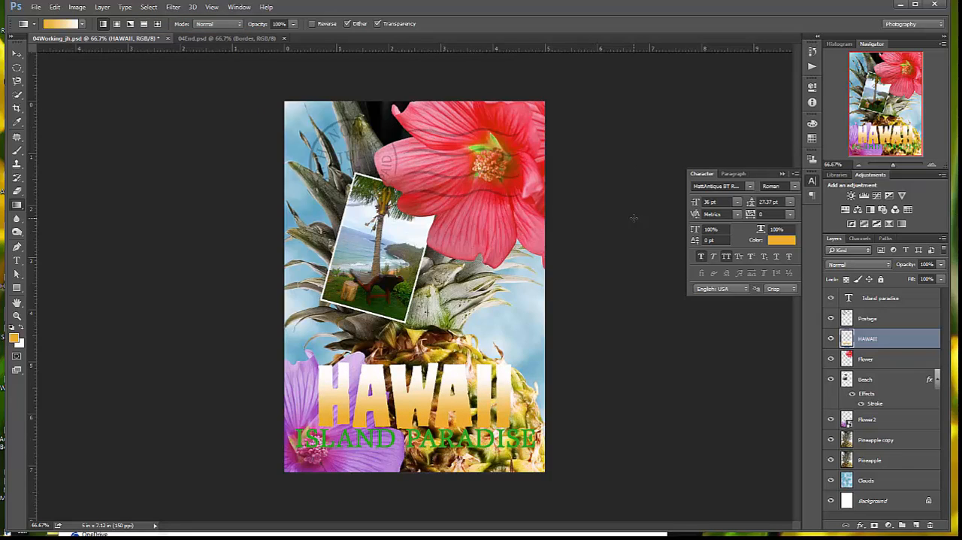
pyautogui.hotkey('ctrl', 's')
# Add a drop shadow to the Island paradise layer with 76% opacity, 5 px distance, 30% spread and 10 px size
pyautogui.click(888, 299)
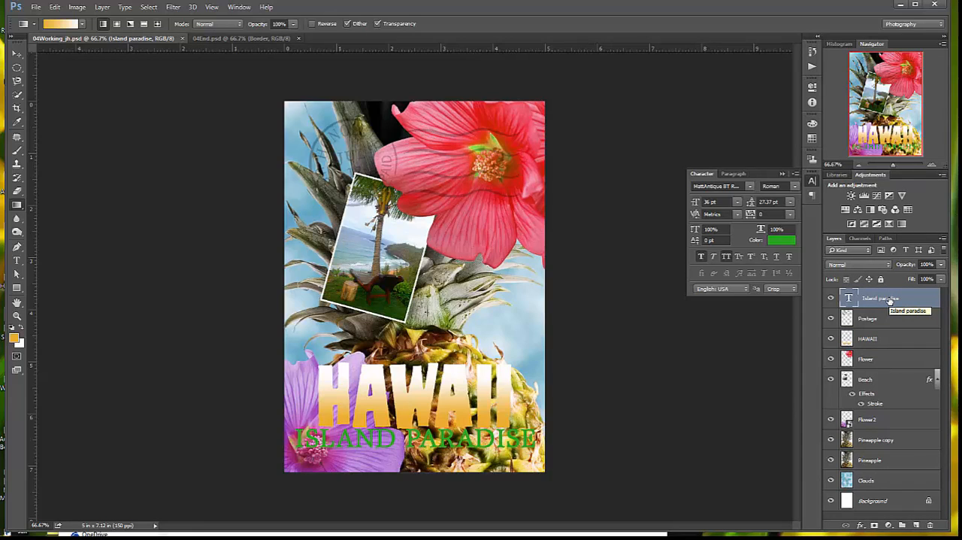
pyautogui.click(861, 526)
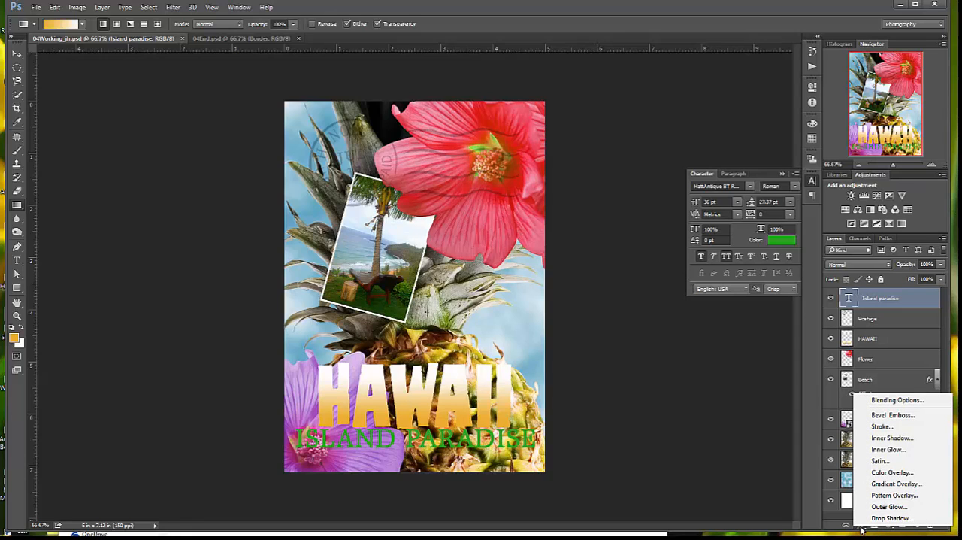
pyautogui.click(888, 518)
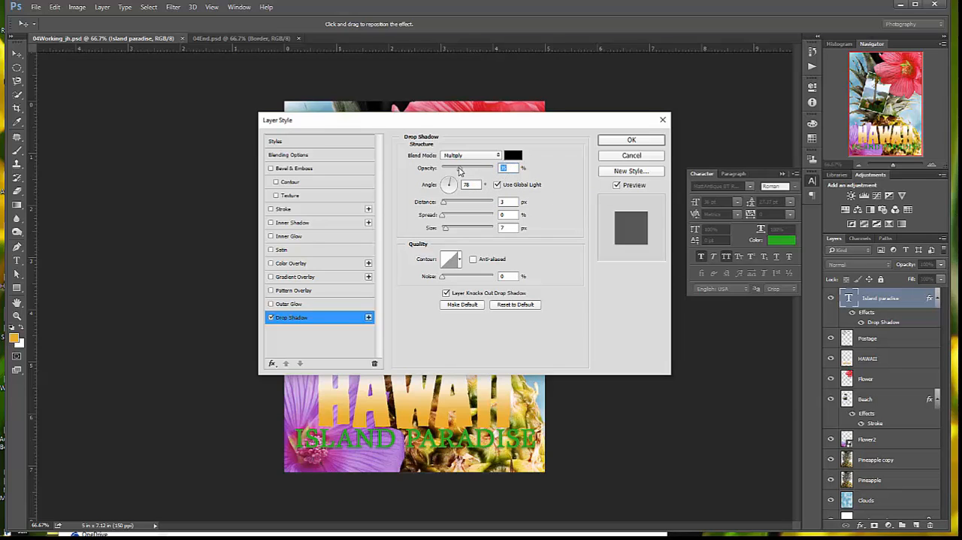
pyautogui.moveTo(478, 171); pyautogui.dragTo(482, 175)
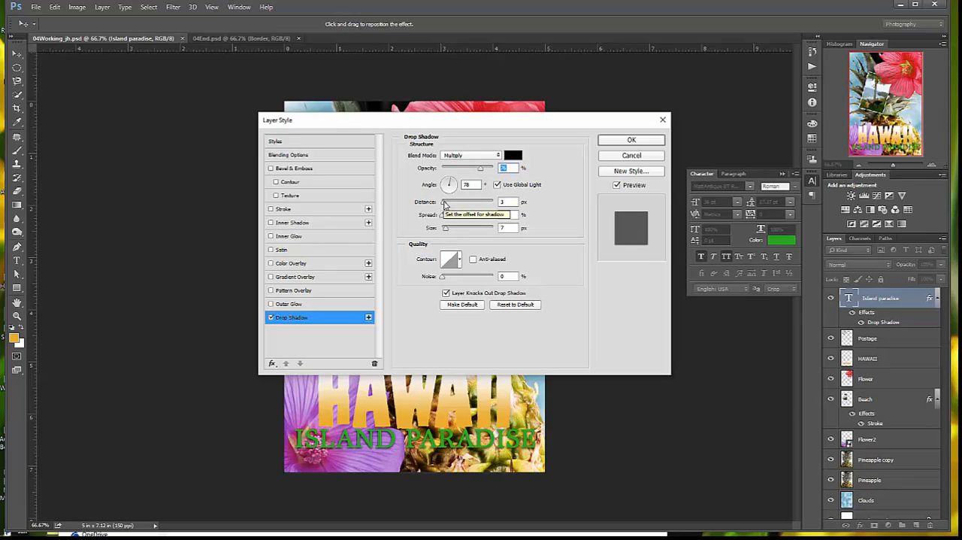
pyautogui.moveTo(444, 207); pyautogui.dragTo(445, 208)
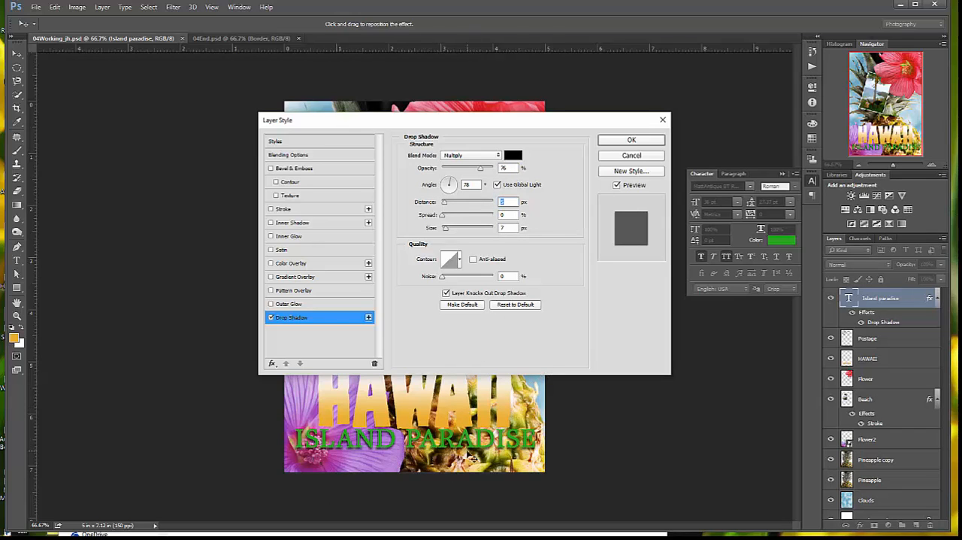
pyautogui.moveTo(442, 218)
pyautogui.mouseDown()
pyautogui.moveTo(489, 218)
pyautogui.moveTo(451, 218)
pyautogui.moveTo(459, 221)
pyautogui.mouseUp()
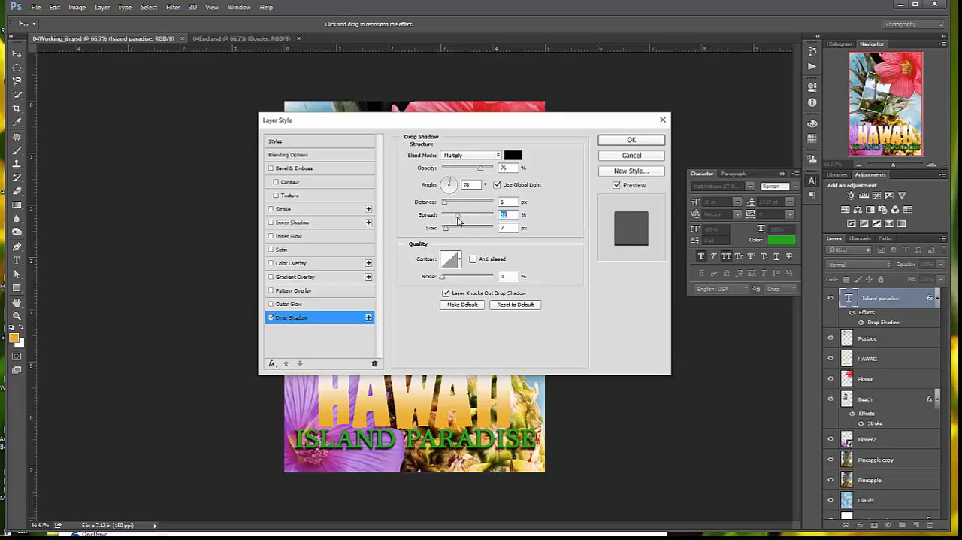
pyautogui.moveTo(458, 218); pyautogui.dragTo(457, 218)
pyautogui.moveTo(445, 232); pyautogui.dragTo(446, 235)
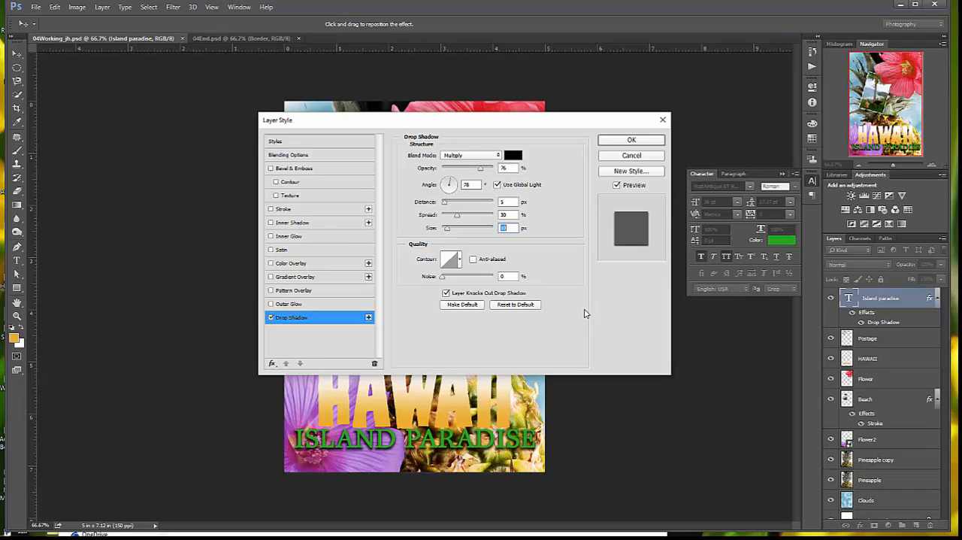
pyautogui.click(638, 140)
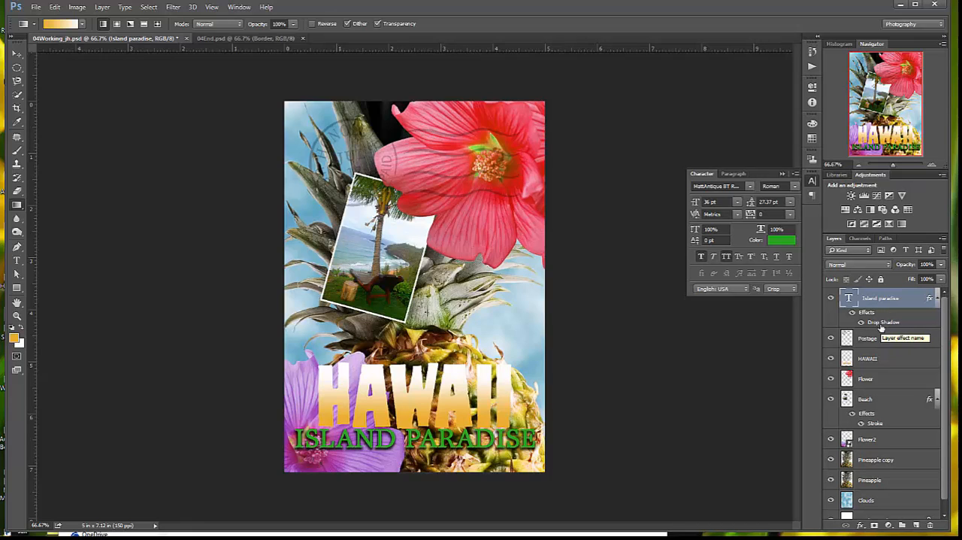
# Collapse and re-expand the Island paradise layer's effects list, and move its drop shadow effect onto the HAWAII layer
pyautogui.click(936, 298)
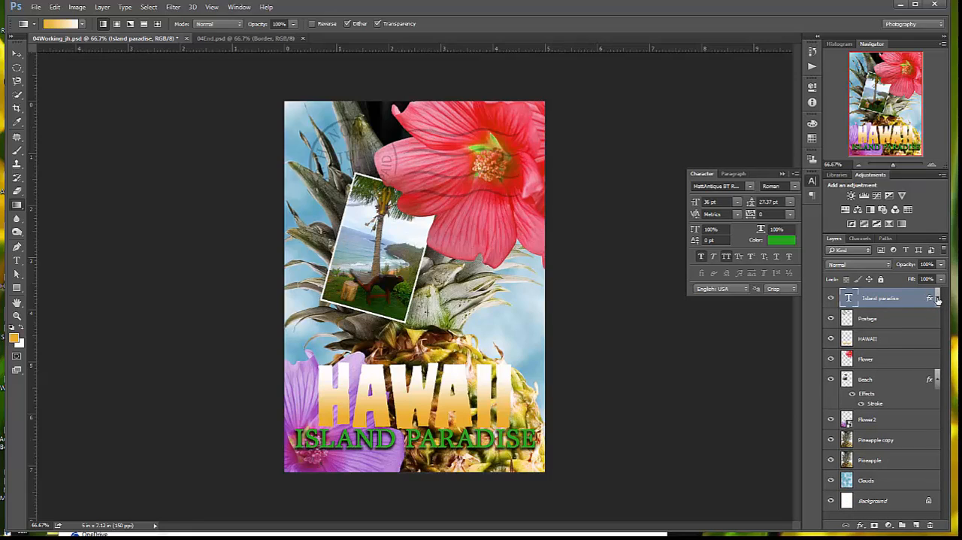
pyautogui.click(937, 299)
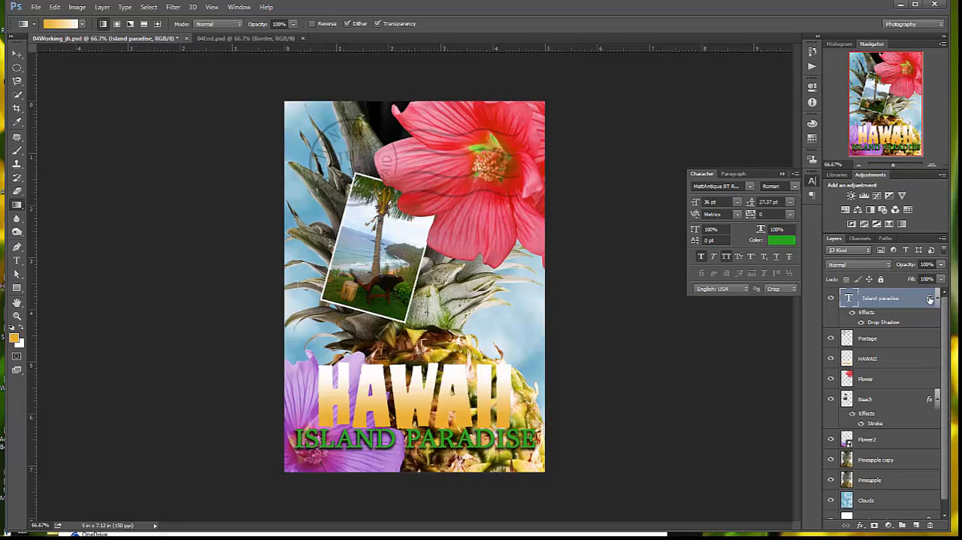
pyautogui.moveTo(930, 300); pyautogui.dragTo(908, 361)
pyautogui.press('alt')
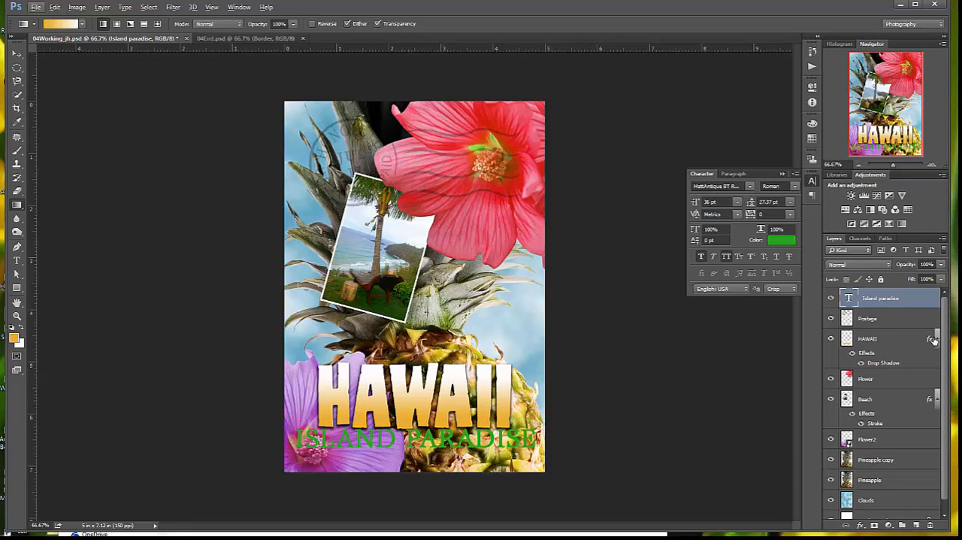
# Move the drop shadow effect from the HAWAII layer back to the Island paradise layer, deleting the stray duplicate of the HAWAII layer
pyautogui.moveTo(932, 340); pyautogui.dragTo(933, 299)
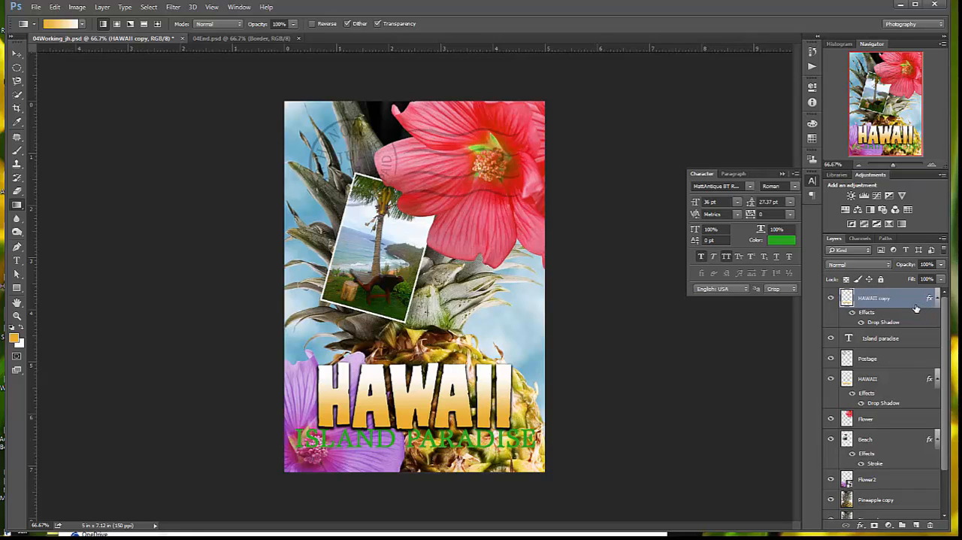
pyautogui.press('Delete')
pyautogui.click(929, 340)
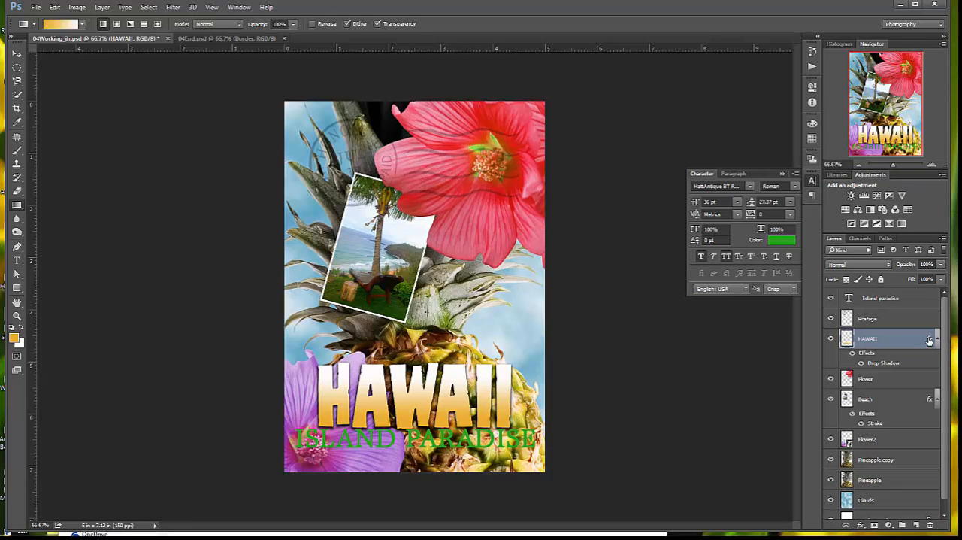
pyautogui.moveTo(929, 340); pyautogui.dragTo(928, 296)
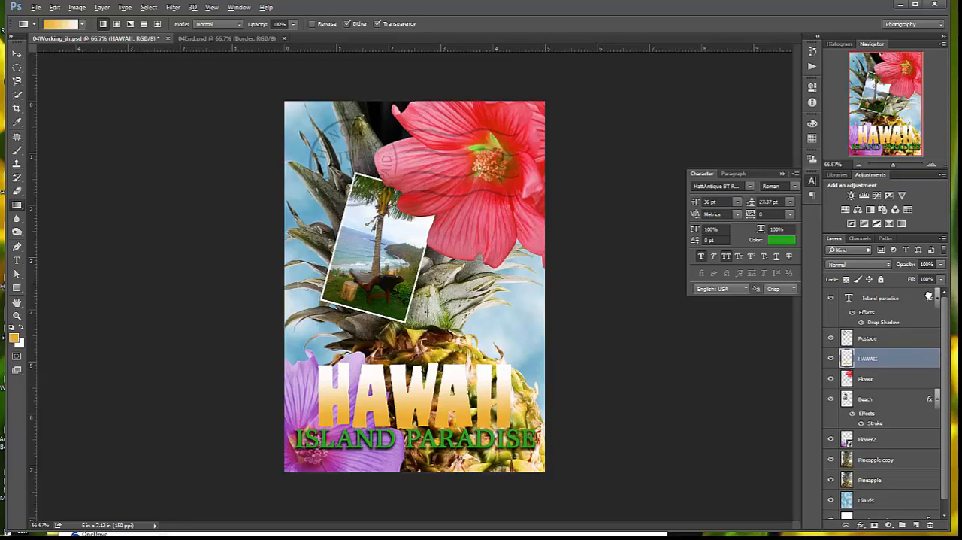
# Copy the Island paradise layer's drop shadow effect onto the HAWAII layer, keeping the original effect in place
pyautogui.press('alt')
pyautogui.press('alt')
pyautogui.moveTo(929, 299); pyautogui.dragTo(922, 363)
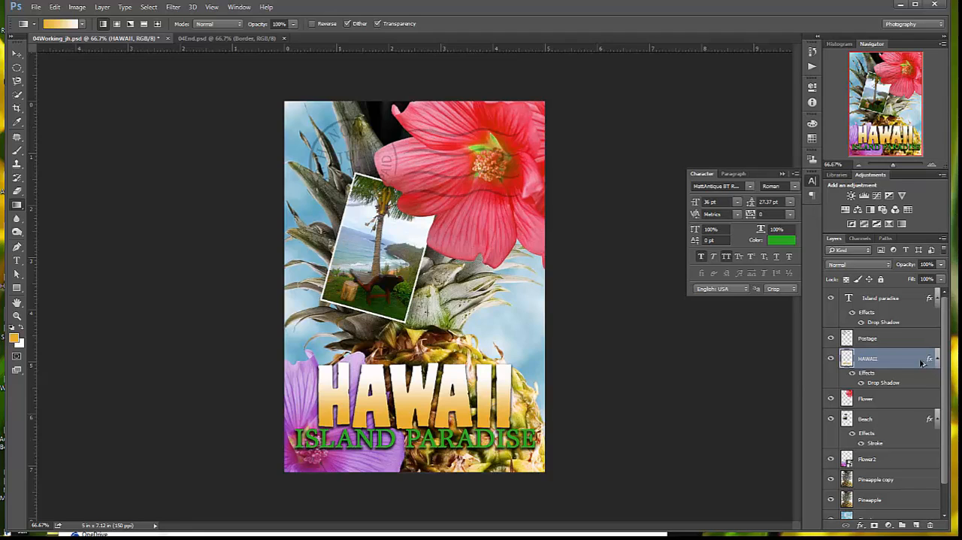
# Nudge the Island paradise text slightly downward with the Move tool to separate it from the HAWAII title
pyautogui.click(18, 56)
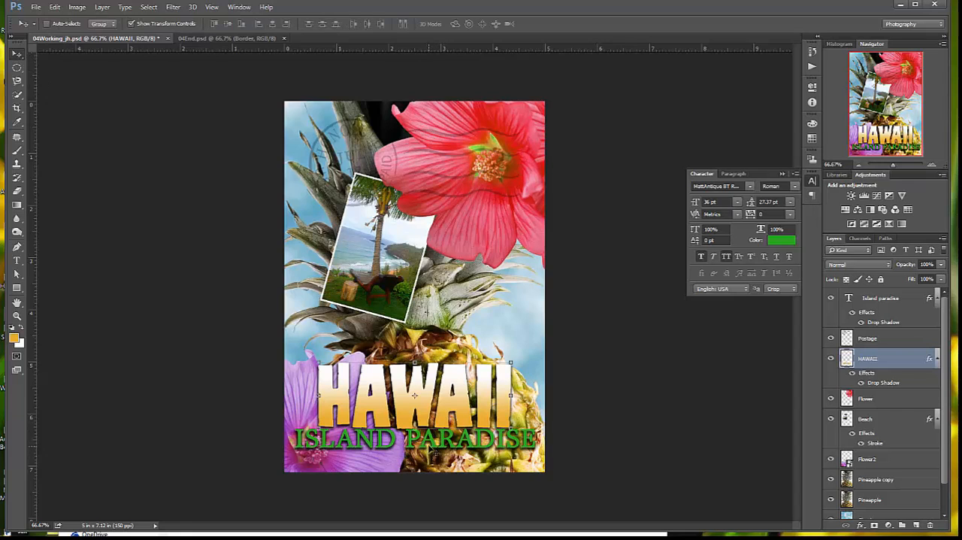
pyautogui.click(901, 304)
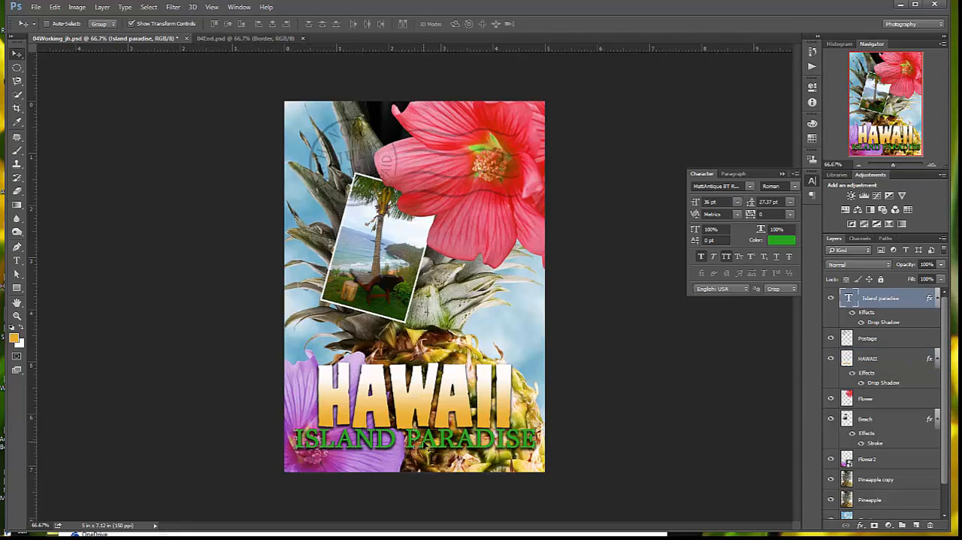
pyautogui.press('Down')
pyautogui.press('Down')
pyautogui.press('Down')
pyautogui.press('Down')
pyautogui.press('Down')
pyautogui.press('Down')
pyautogui.press('Down')
pyautogui.press('Down')
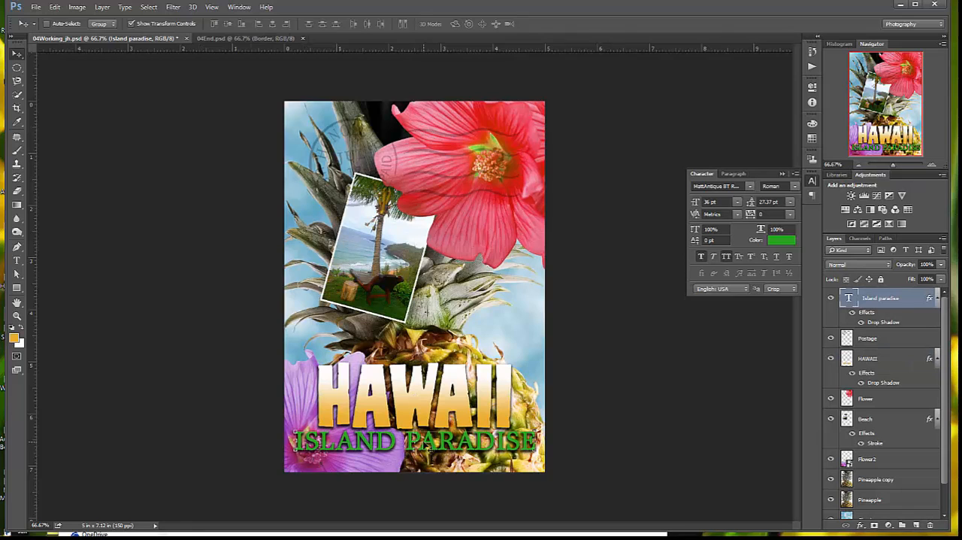
pyautogui.press('Down')
pyautogui.press('Down')
pyautogui.press('Down')
pyautogui.press('Down')
pyautogui.press('Down')
pyautogui.press('Down')
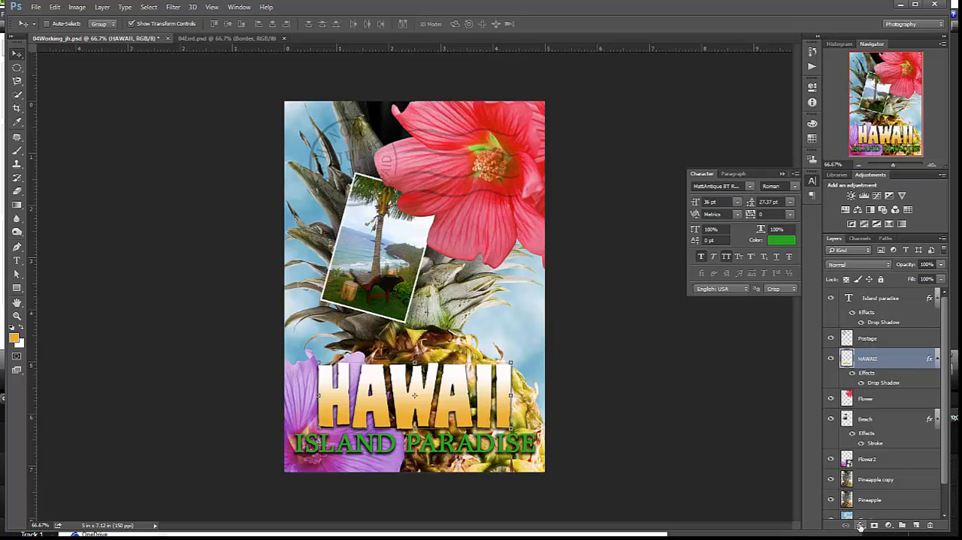
# Add a stroke effect to the HAWAII layer with a size of 4 px and the position set to Outside
pyautogui.click(860, 525)
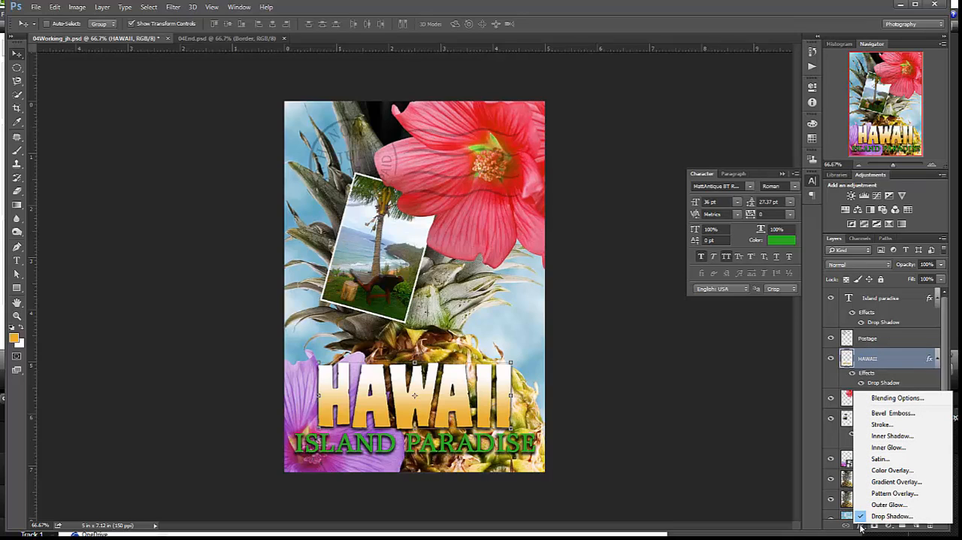
pyautogui.click(894, 424)
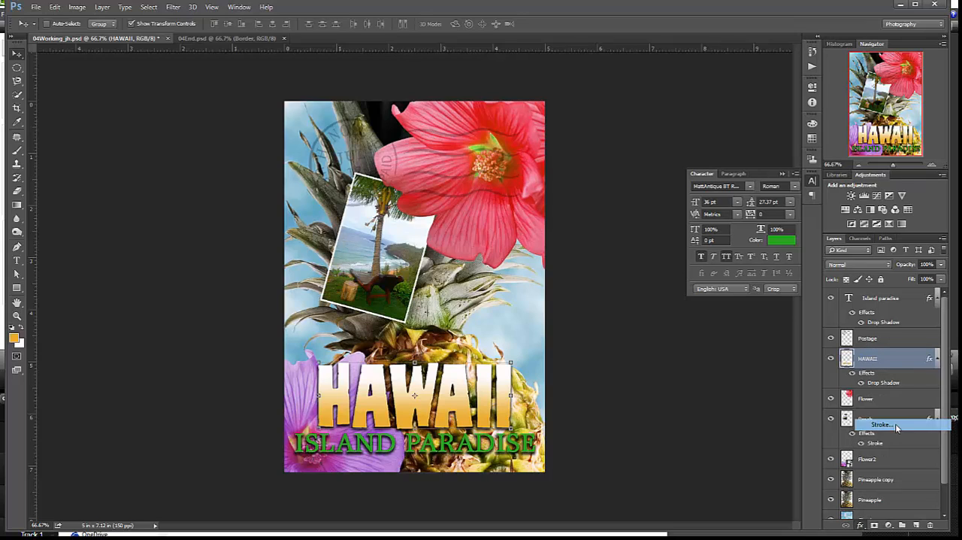
pyautogui.moveTo(464, 123)
pyautogui.mouseDown()
pyautogui.moveTo(463, 92)
pyautogui.moveTo(483, 64)
pyautogui.mouseUp()
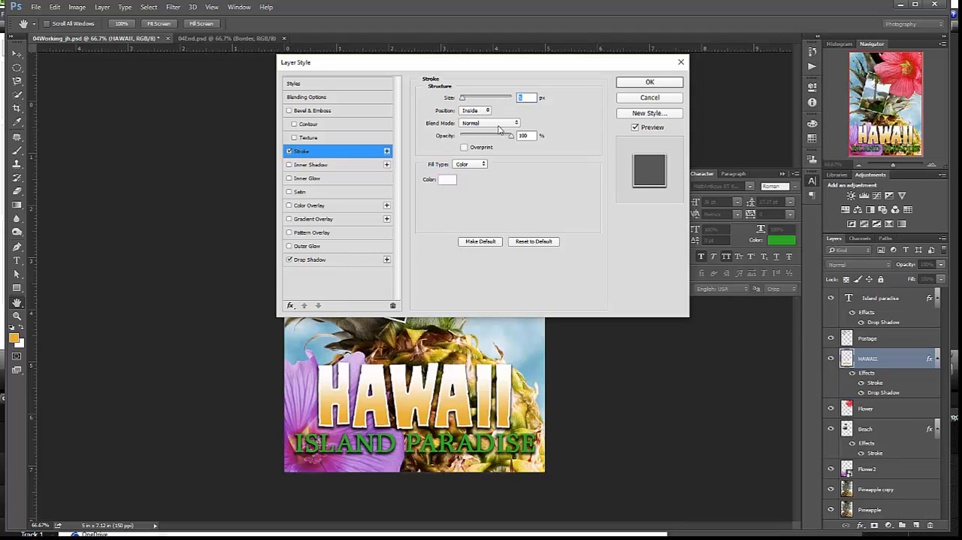
pyautogui.write('4')
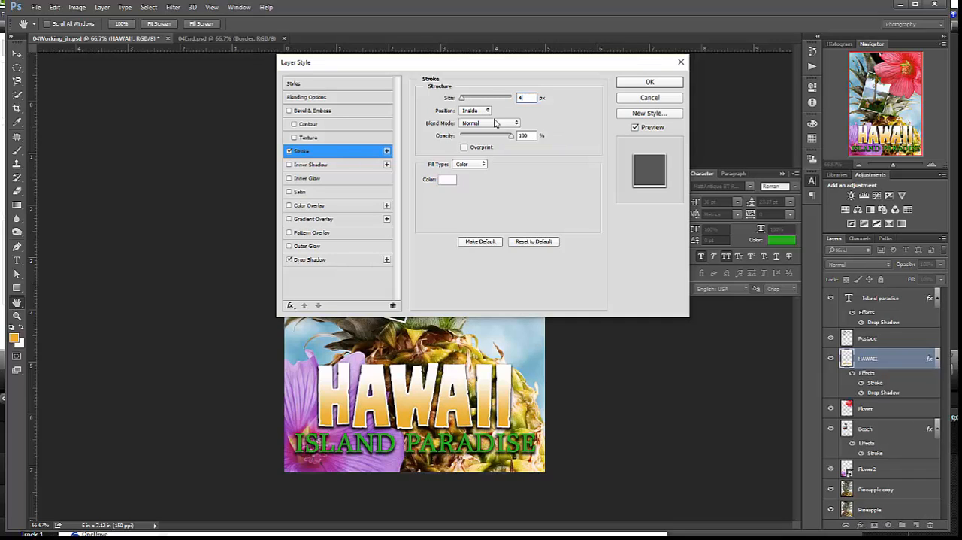
pyautogui.click(486, 111)
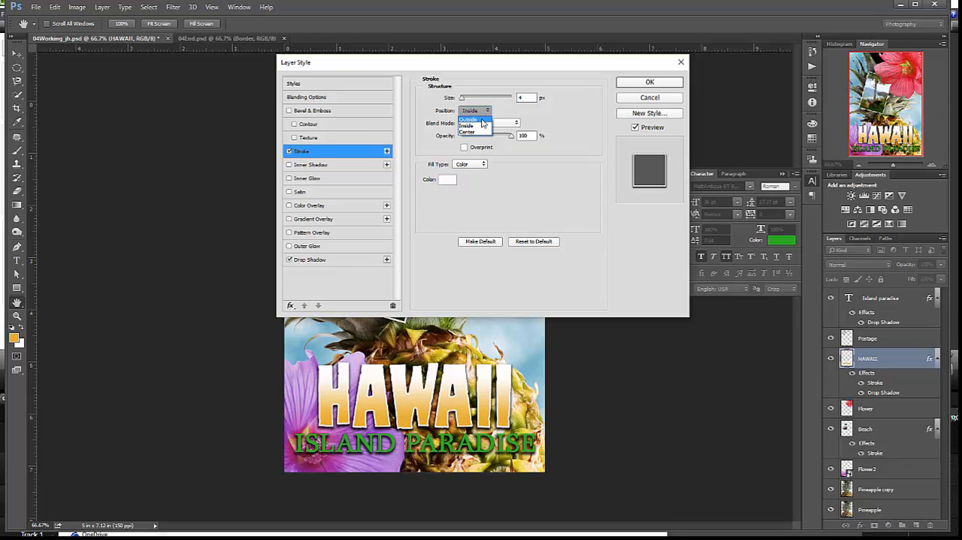
pyautogui.click(481, 119)
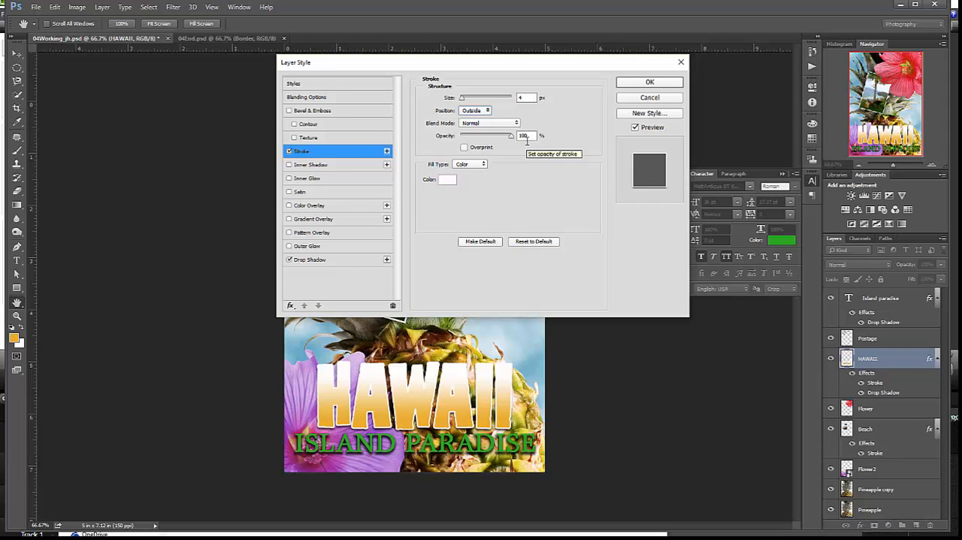
# Set the HAWAII stroke colour to dark green 19741d and apply the layer style
pyautogui.click(447, 181)
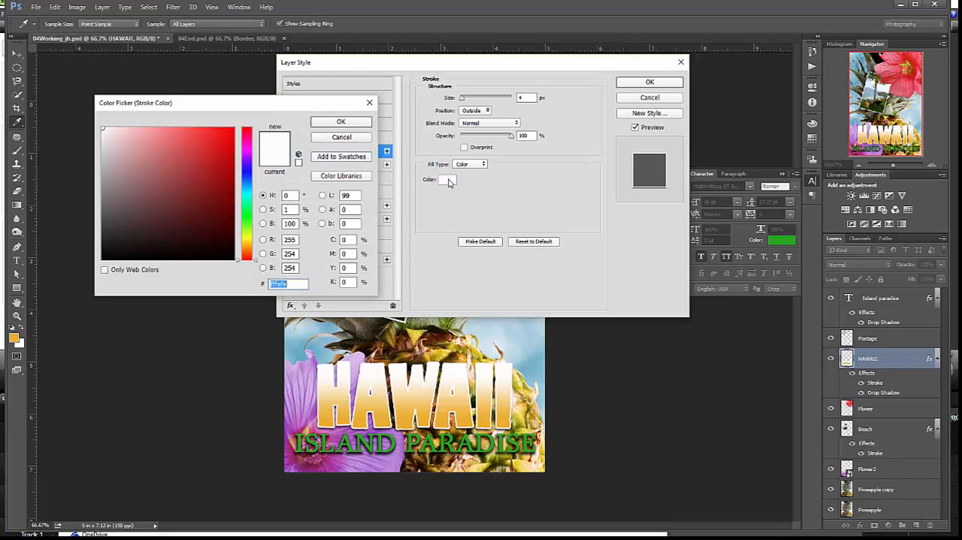
pyautogui.moveTo(253, 261); pyautogui.dragTo(253, 214)
pyautogui.click(206, 149)
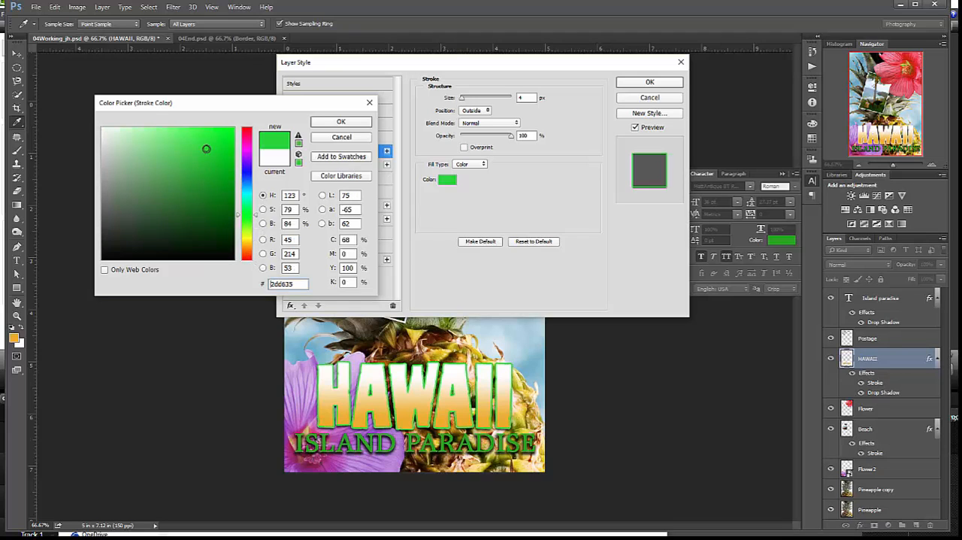
pyautogui.moveTo(206, 149); pyautogui.dragTo(205, 200)
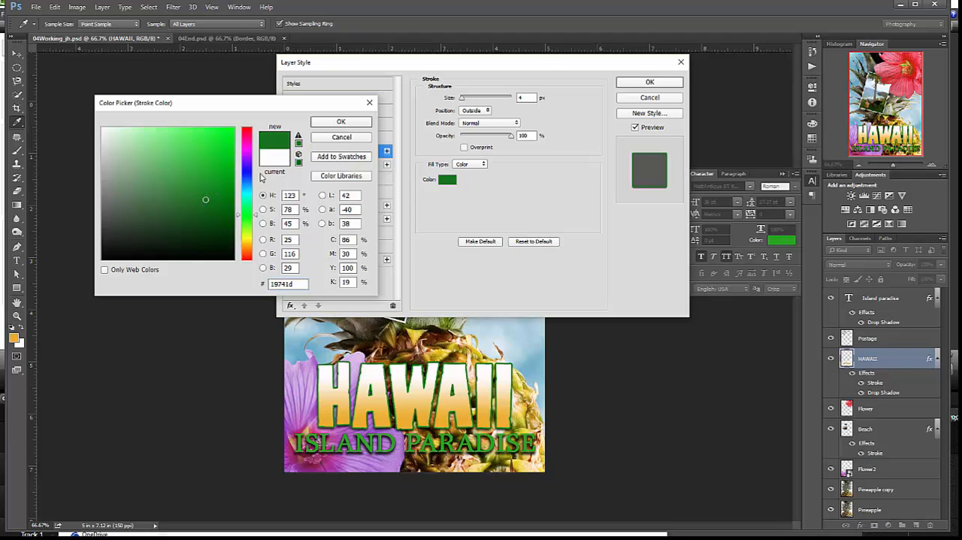
pyautogui.click(350, 124)
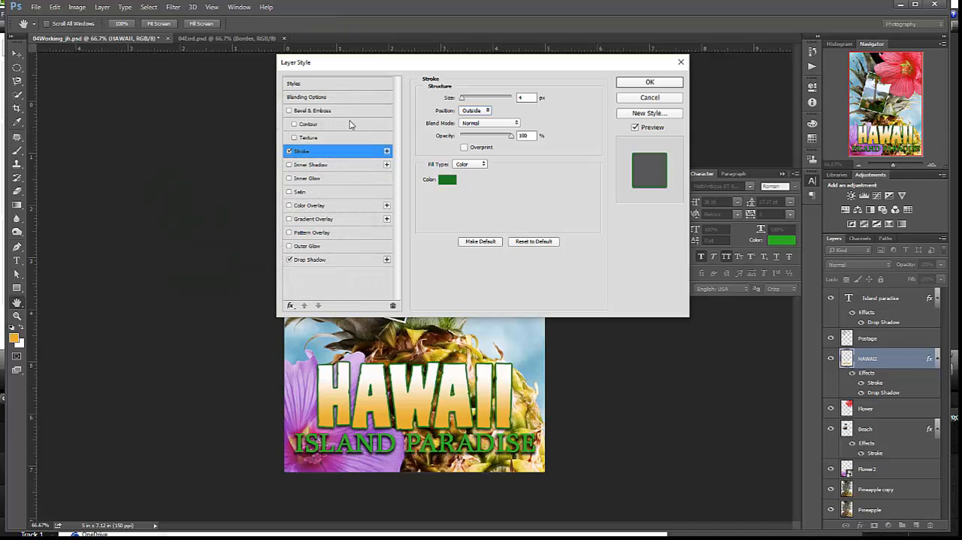
pyautogui.click(662, 83)
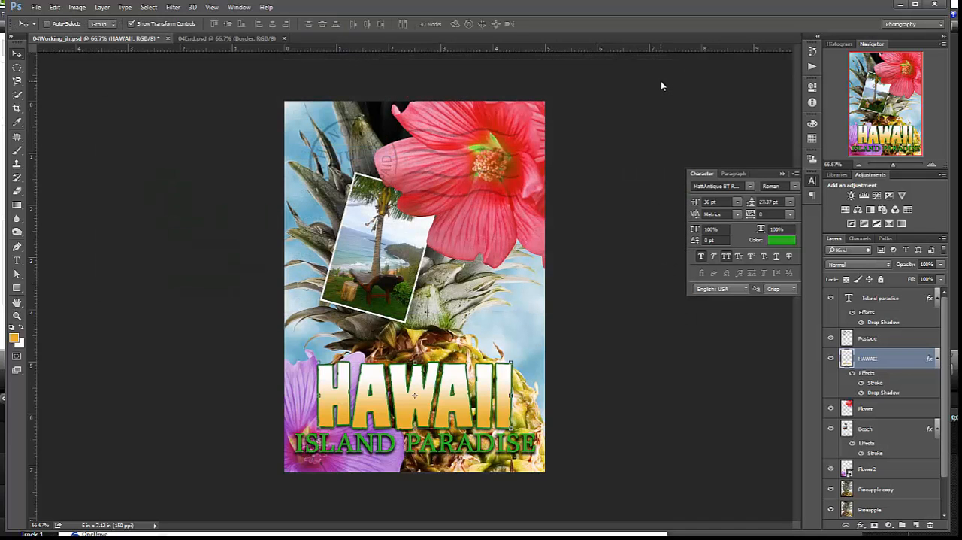